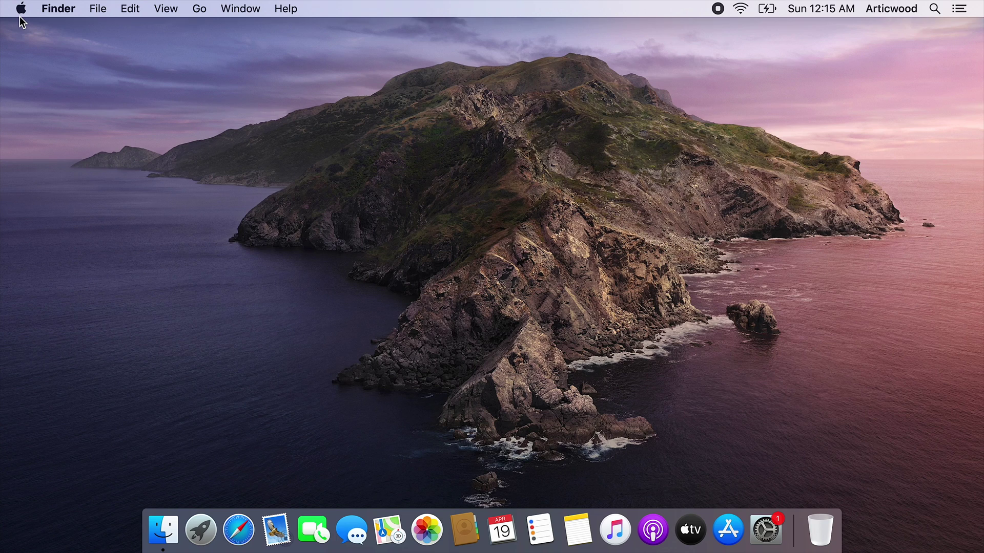
# View the About This Mac overview of the system's version and hardware, and close it.
pyautogui.click(19, 10)
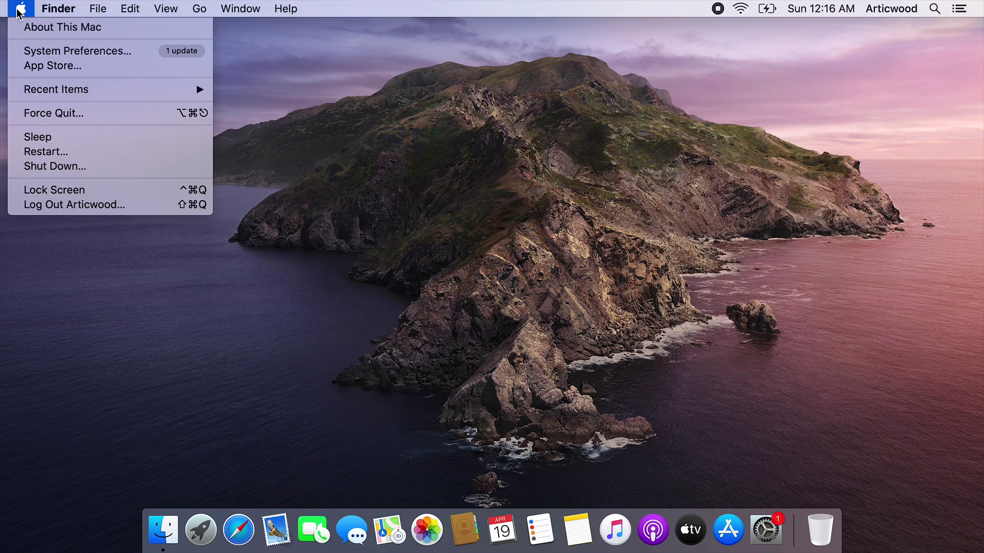
pyautogui.click(37, 26)
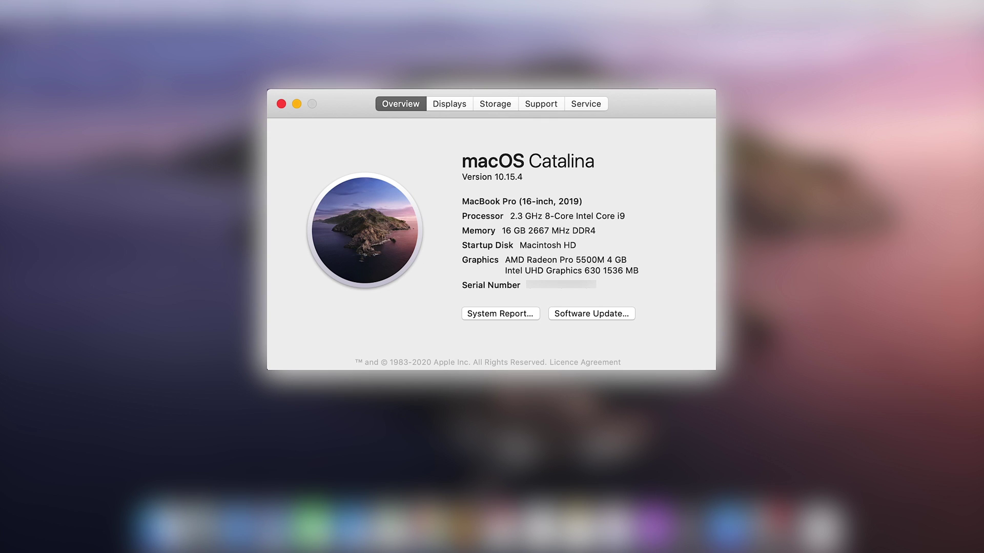
pyautogui.click(281, 104)
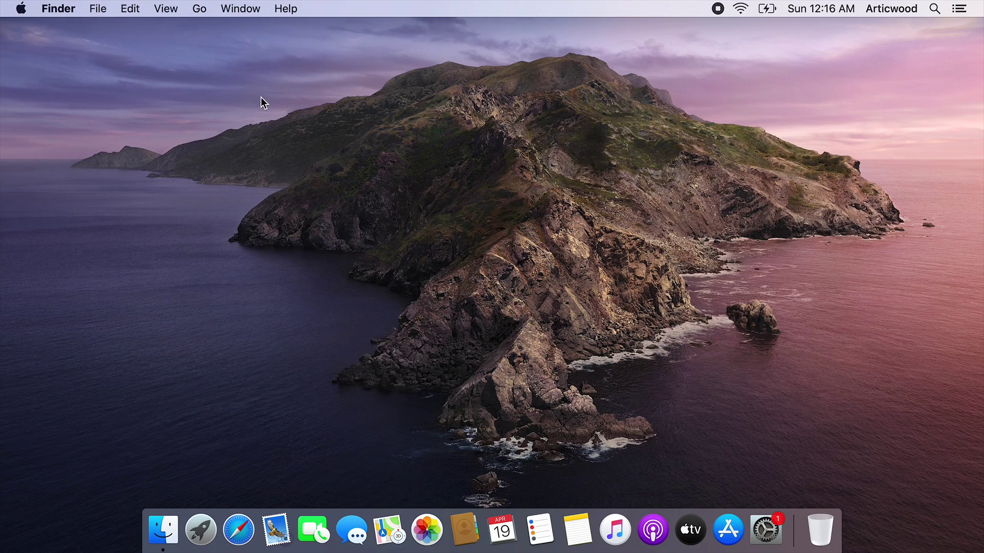
# Open System Preferences to view the available settings categories, and close the window.
pyautogui.click(15, 9)
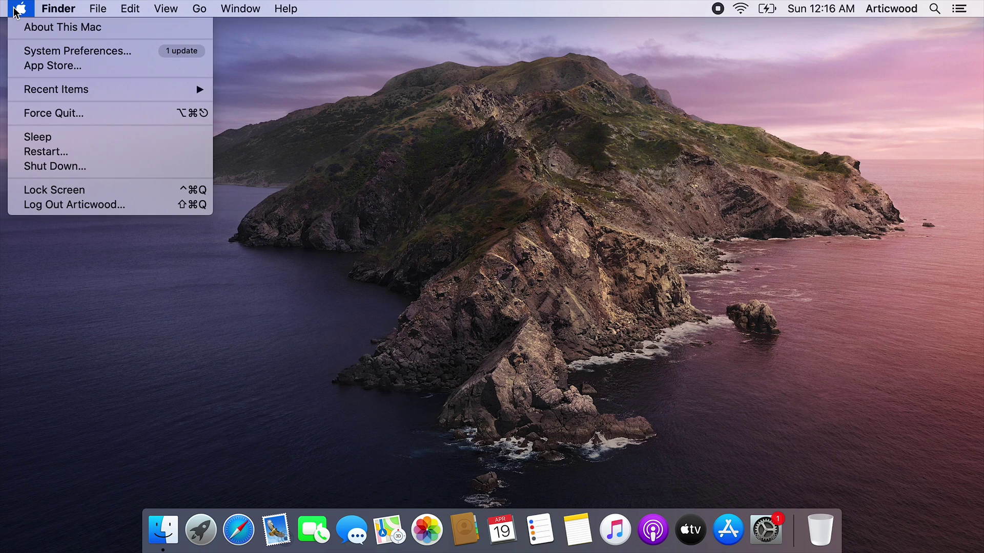
pyautogui.click(41, 50)
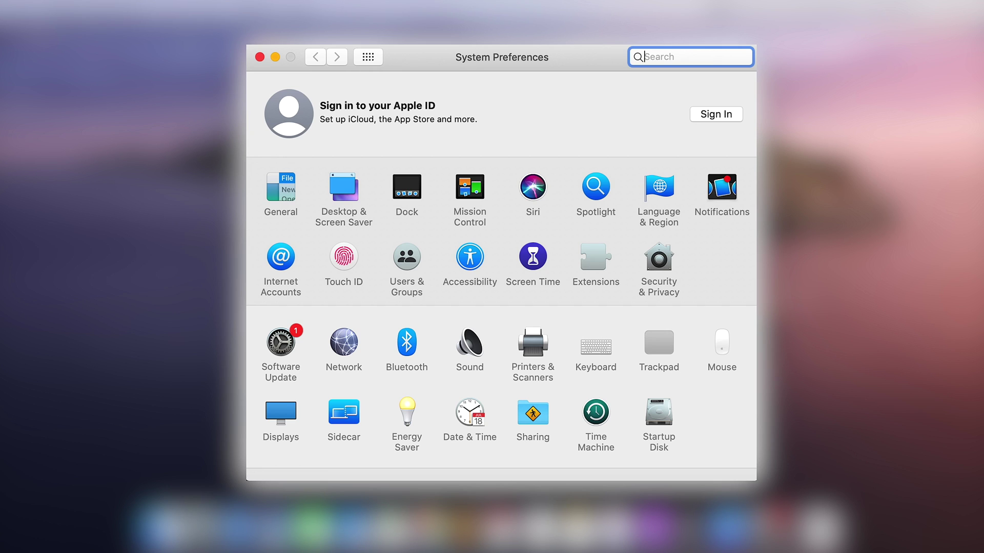
pyautogui.click(260, 57)
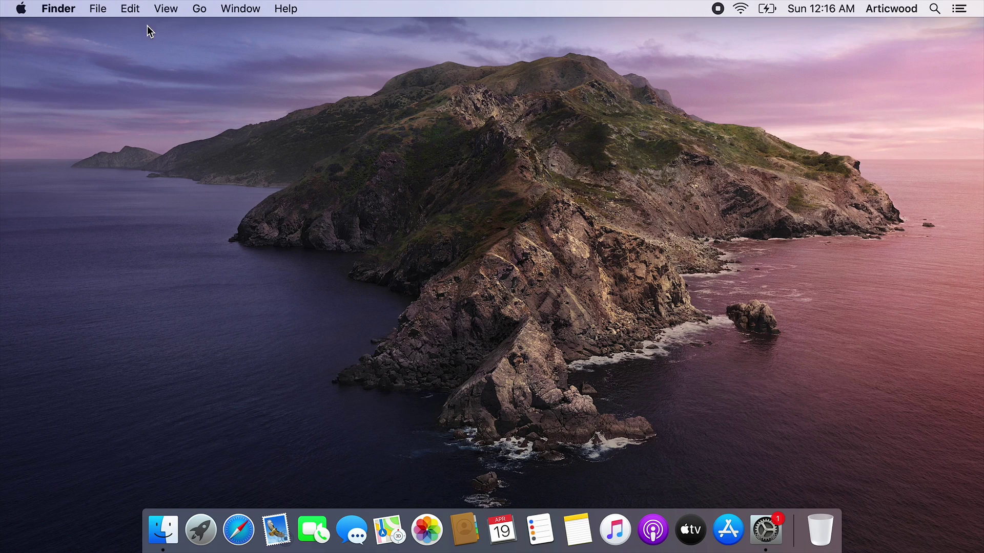
# View the recent items and the Force Quit Applications window, and close it without relaunching anything.
pyautogui.click(26, 6)
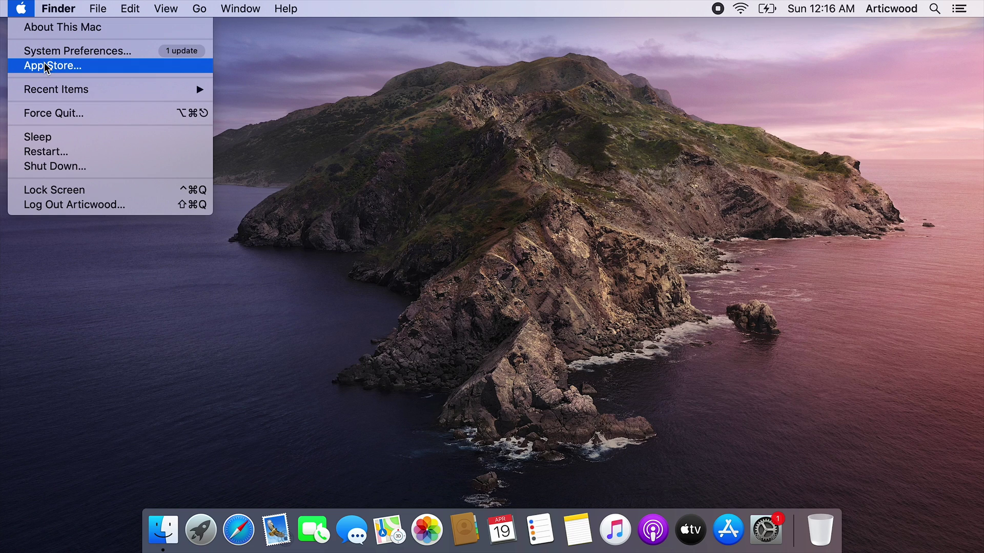
pyautogui.moveTo(59, 94)
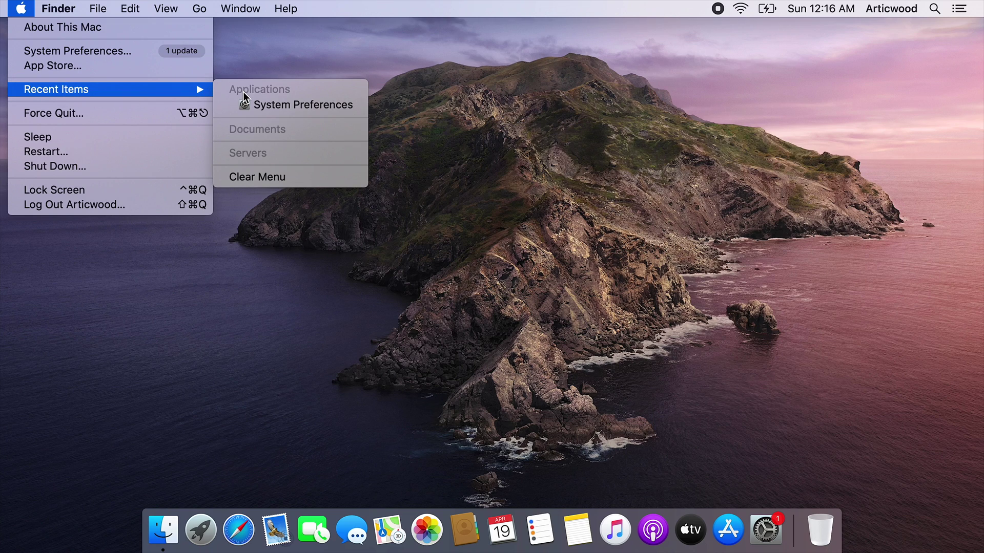
pyautogui.click(165, 114)
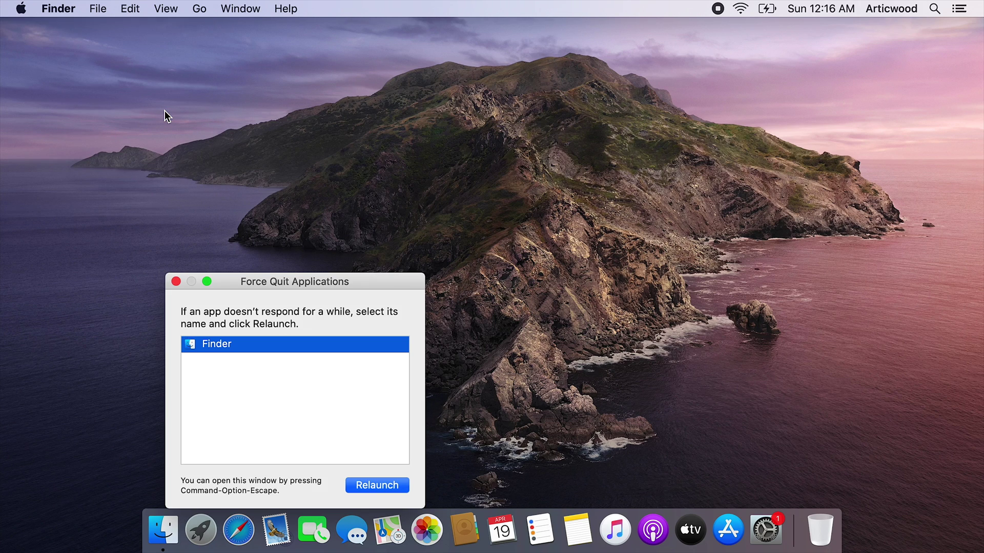
pyautogui.moveTo(285, 280); pyautogui.dragTo(336, 178)
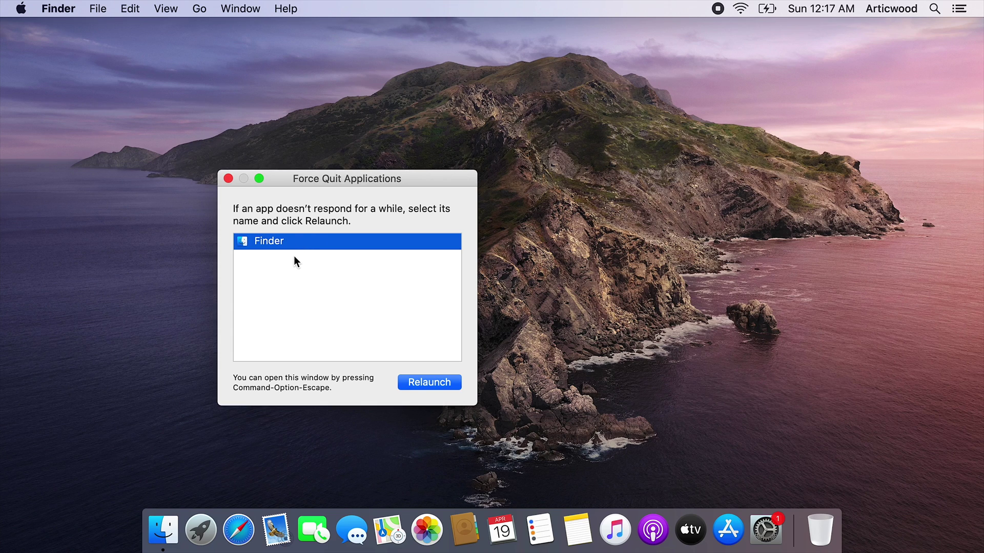
pyautogui.click(229, 178)
pyautogui.click(21, 8)
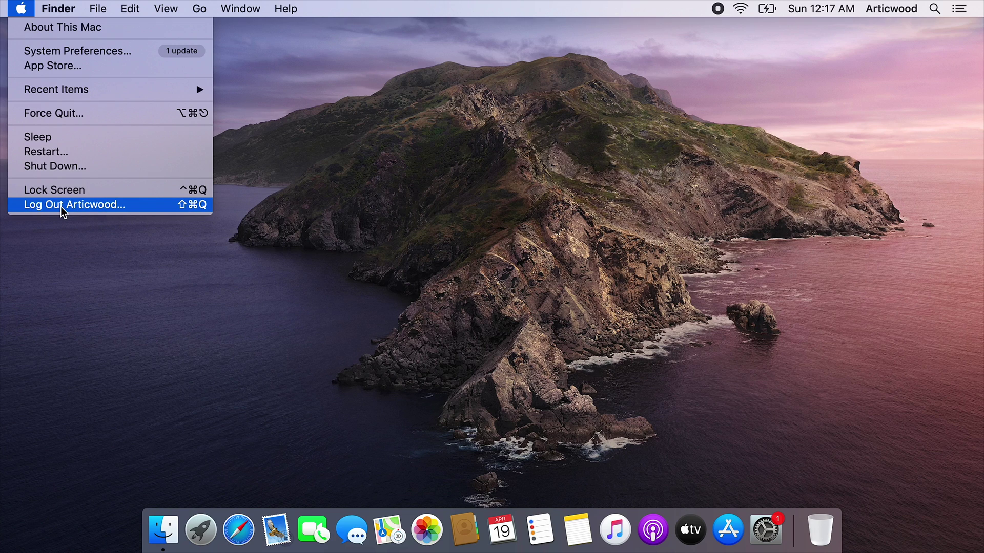
pyautogui.click(65, 236)
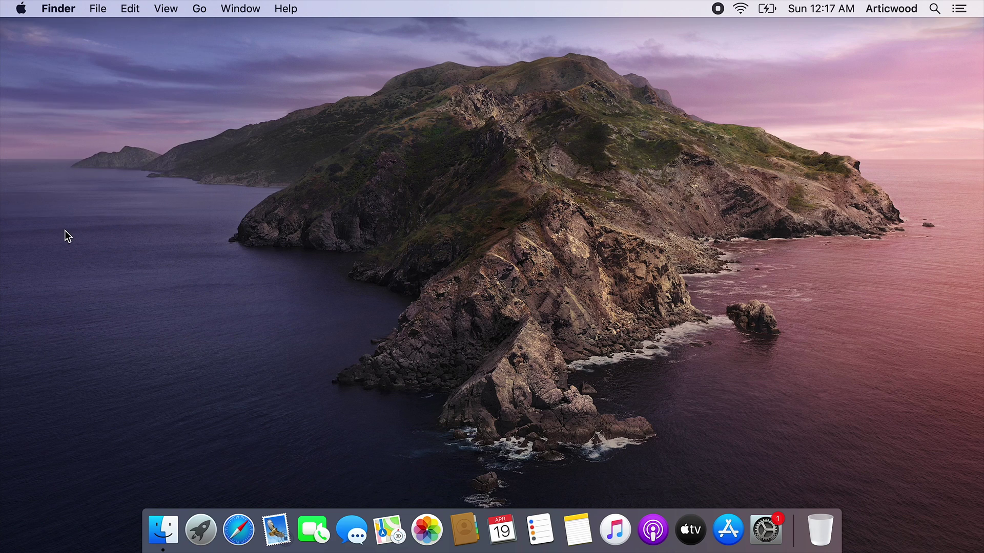
pyautogui.click(57, 10)
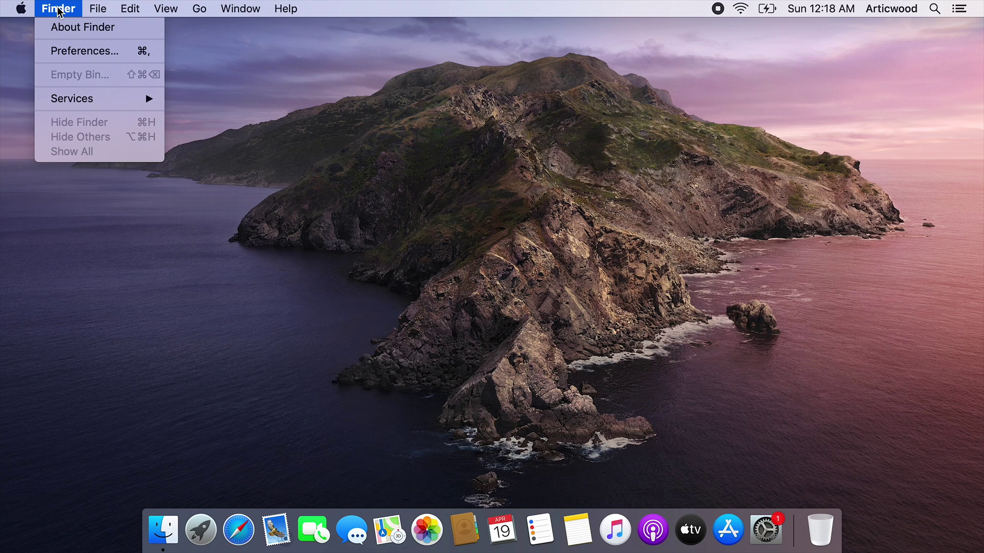
pyautogui.click(18, 33)
pyautogui.click(97, 9)
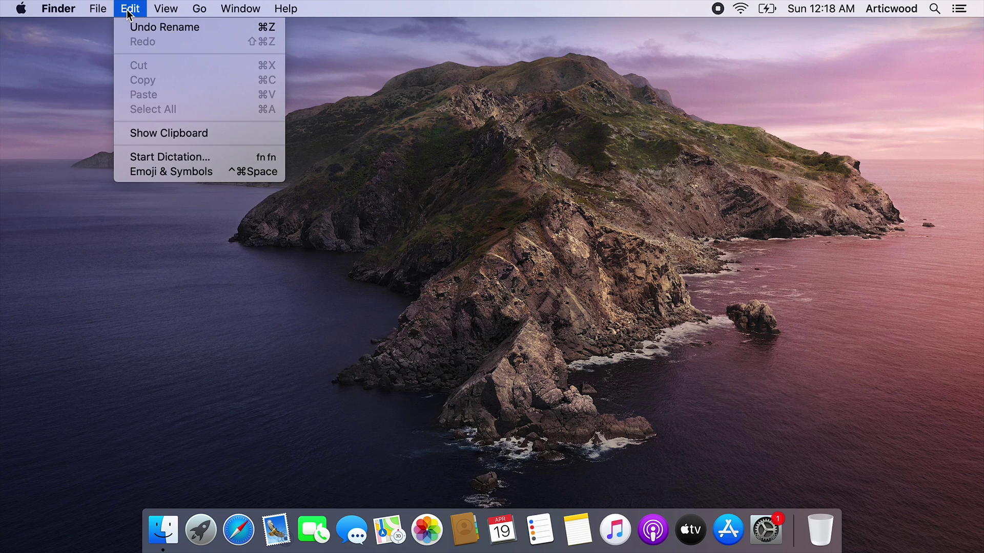
# Visit the Downloads folder, browse the installed apps in the Applications folder, and close the Finder window.
pyautogui.moveTo(189, 10)
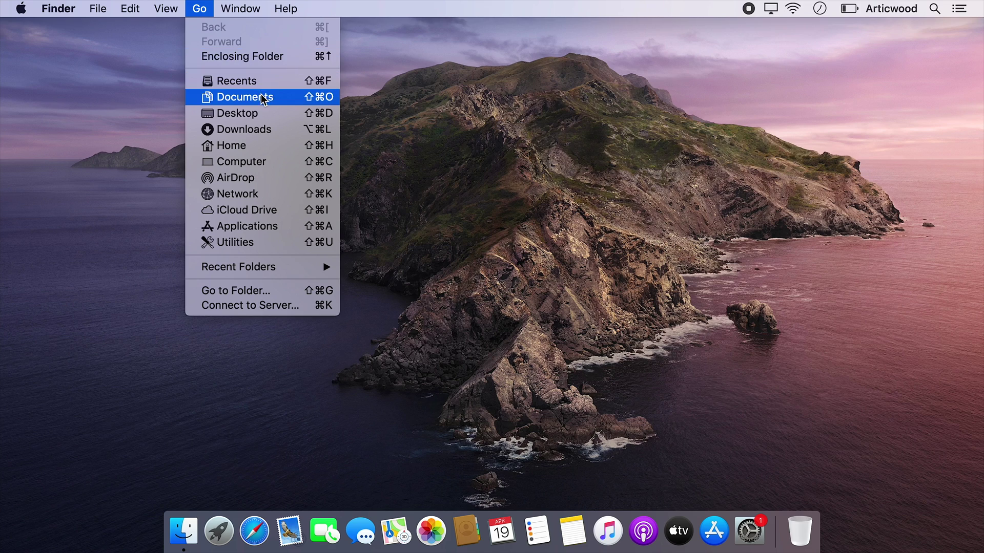
pyautogui.click(276, 134)
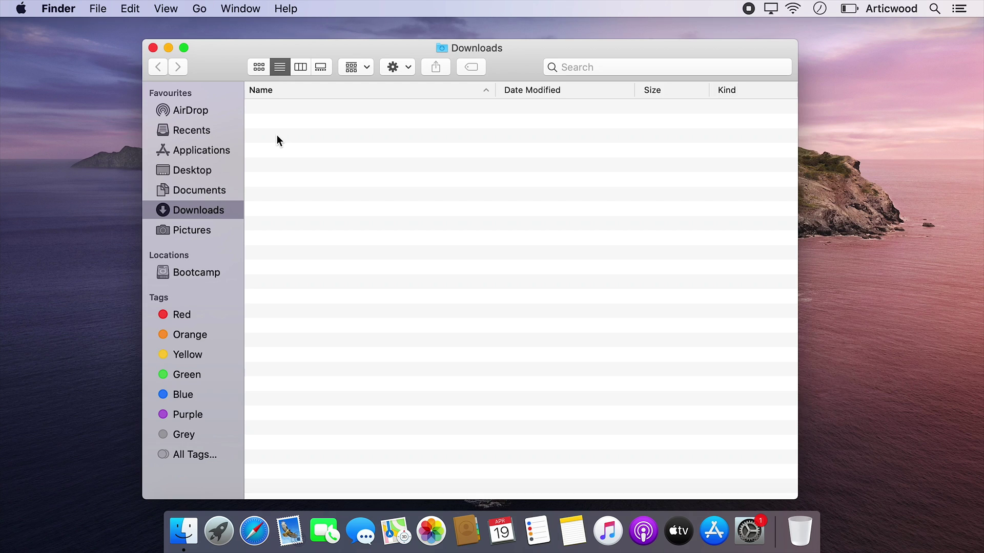
pyautogui.click(199, 8)
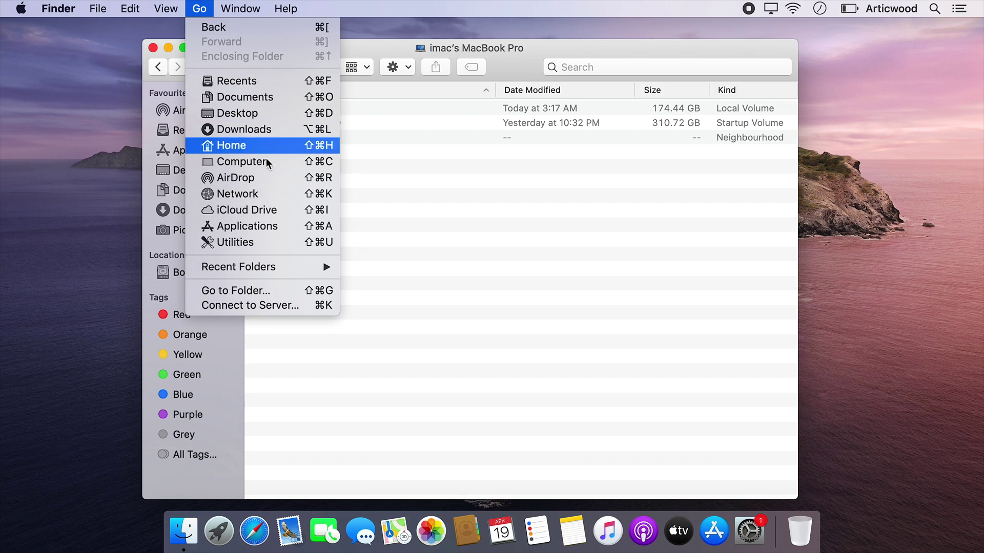
pyautogui.click(294, 226)
pyautogui.scroll(-3, 390, 288)
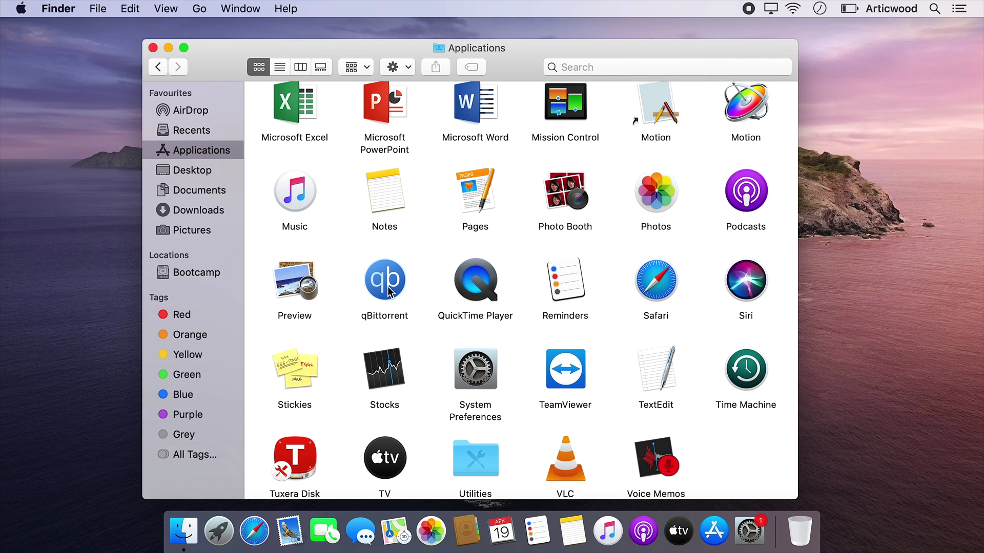
pyautogui.click(153, 47)
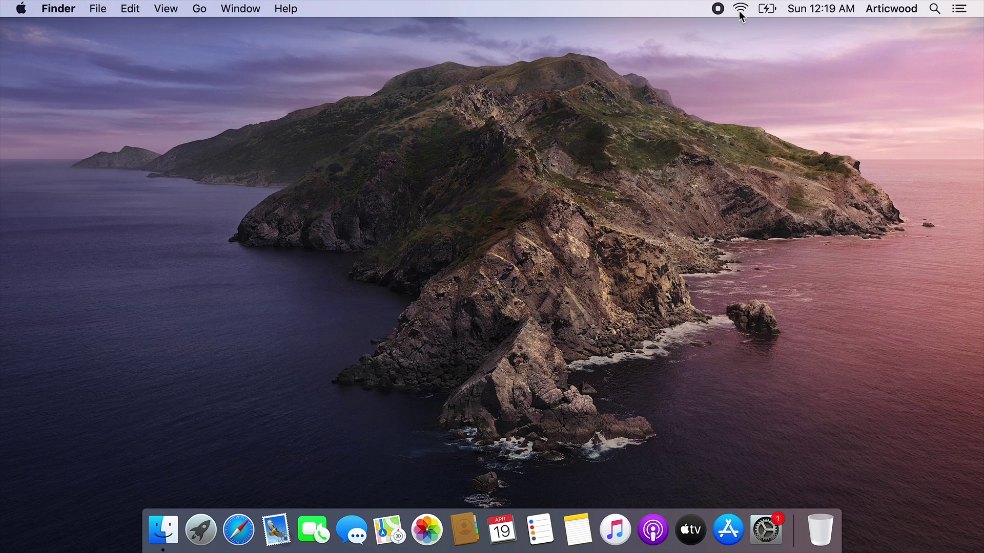
# View the available Wi-Fi networks and turn on the battery percentage display in the menu bar.
pyautogui.click(739, 11)
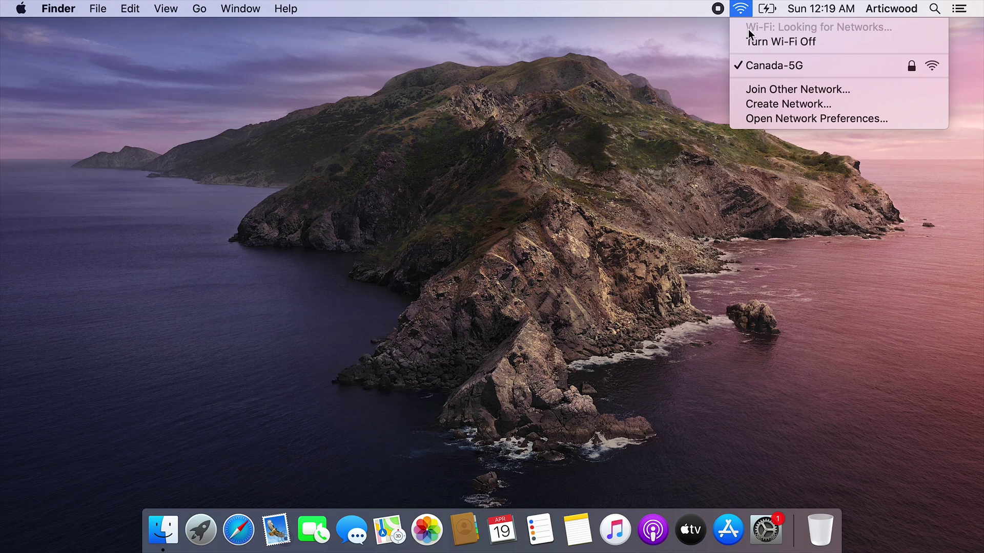
pyautogui.click(767, 9)
pyautogui.click(767, 10)
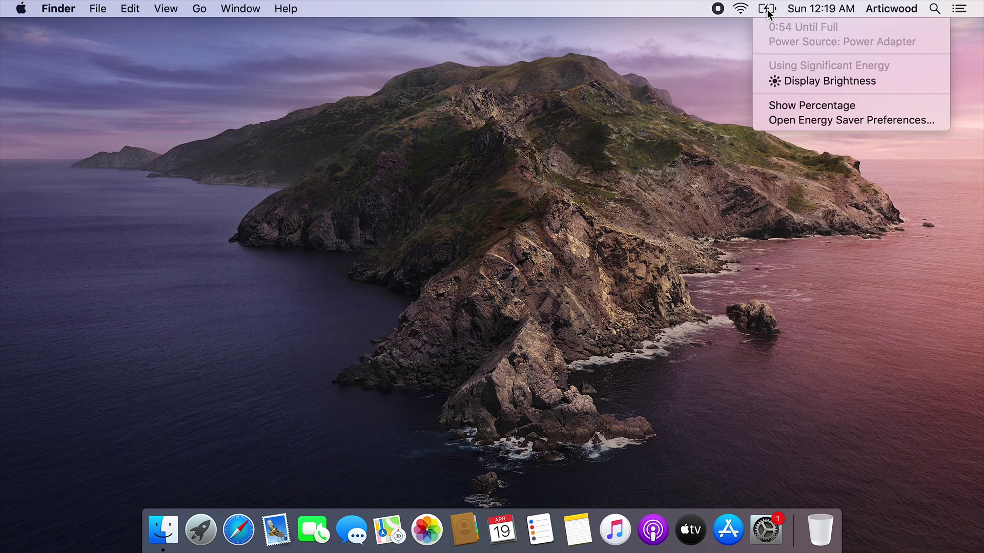
pyautogui.click(862, 107)
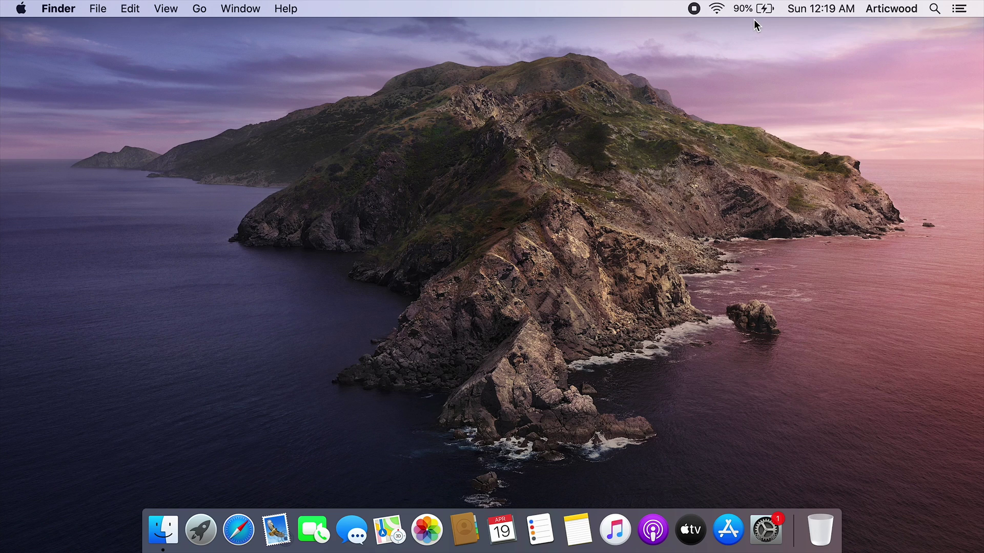
# Switch the menu bar clock to the analogue view.
pyautogui.click(817, 9)
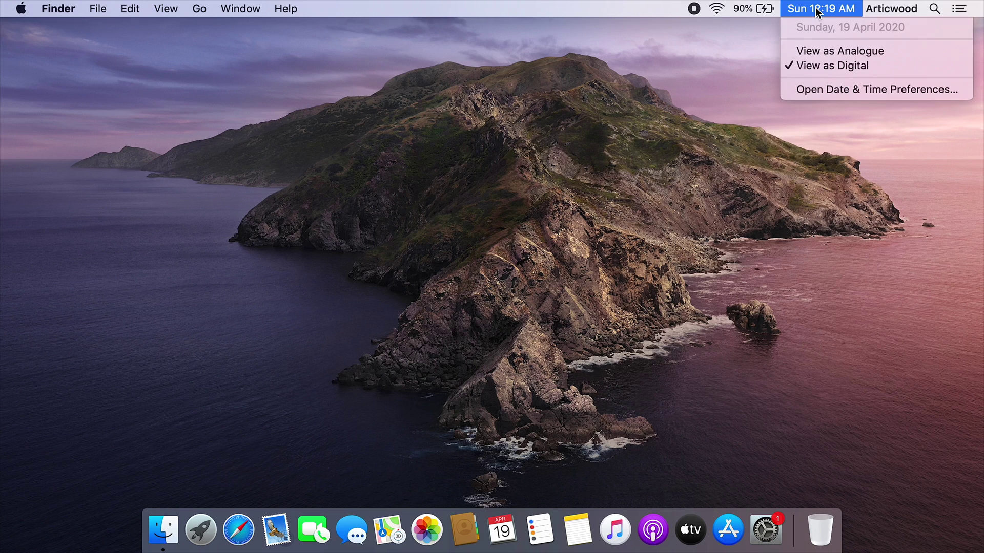
pyautogui.click(831, 50)
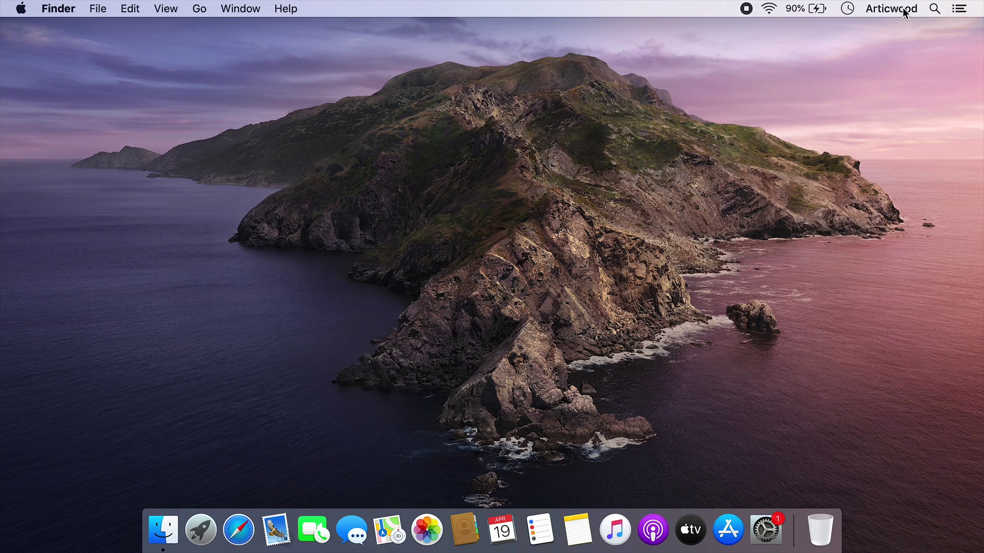
# Search Spotlight for "safari" and launch the Safari browser from it.
pyautogui.click(934, 12)
pyautogui.write('safari')
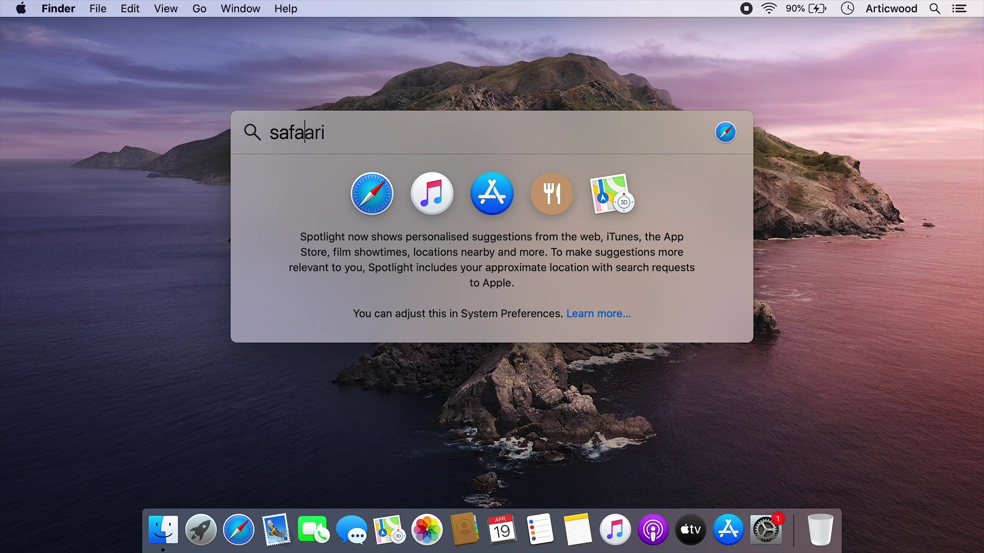
pyautogui.press('Return')
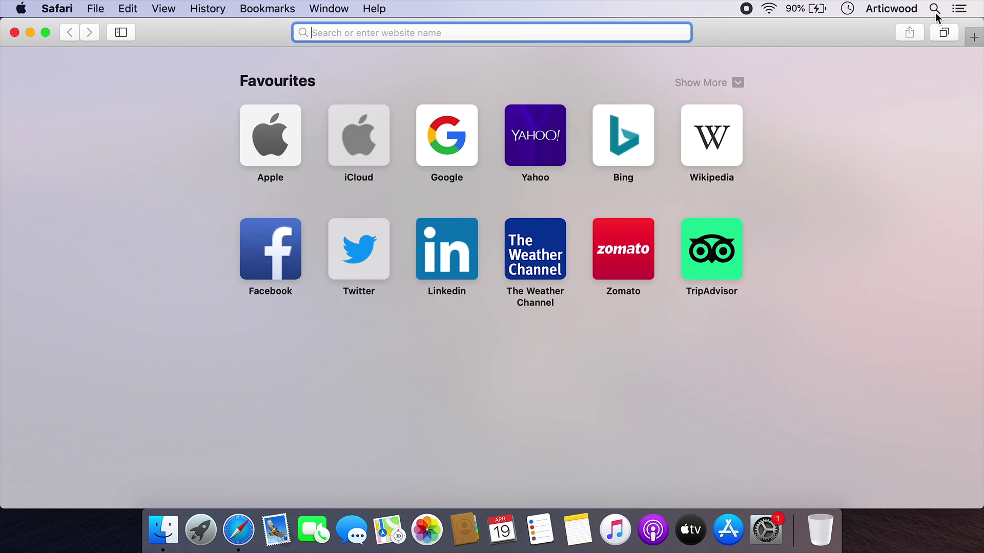
# Open the Apple website from the Safari favourites and quit the browser.
pyautogui.click(294, 134)
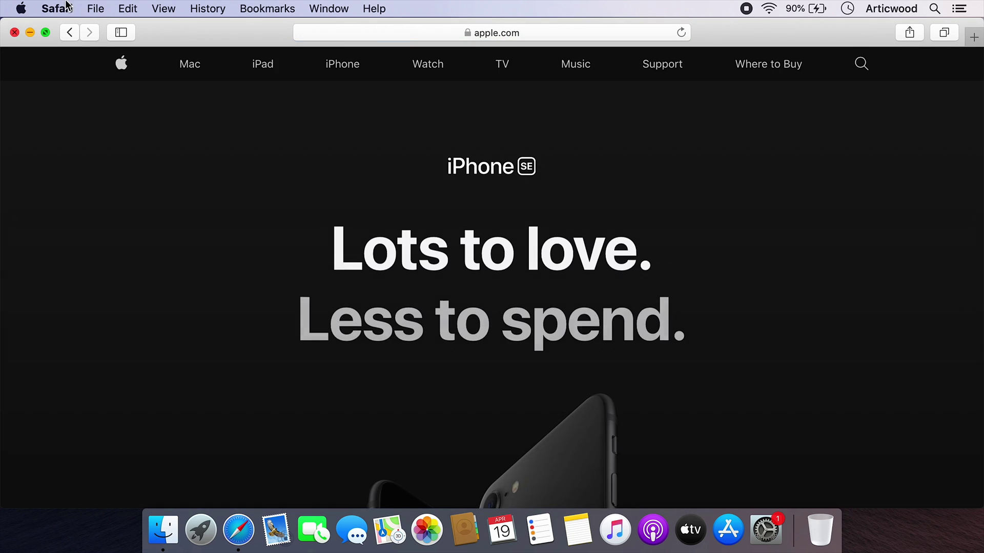
pyautogui.click(58, 8)
pyautogui.click(119, 202)
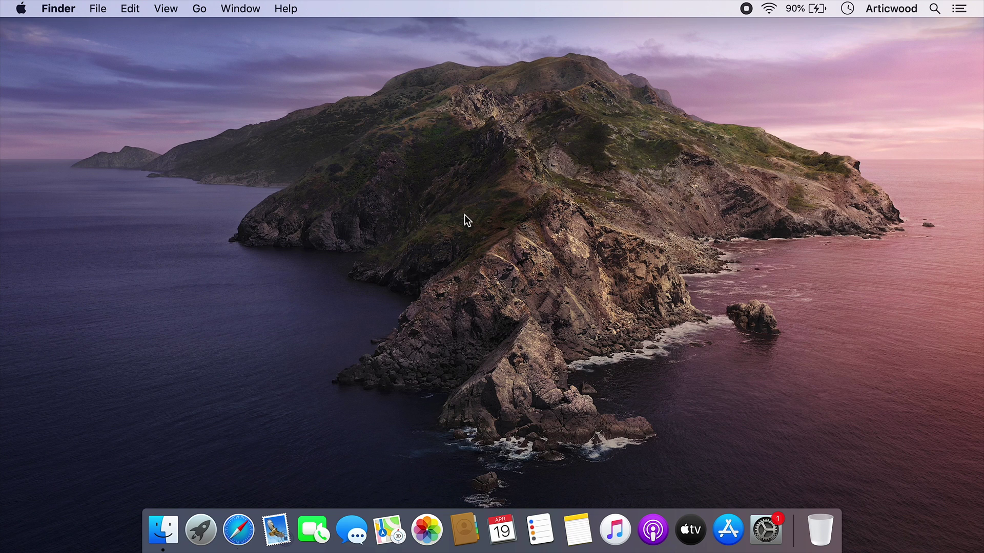
# Clear all of today's notifications in Notification Centre and close it.
pyautogui.click(958, 8)
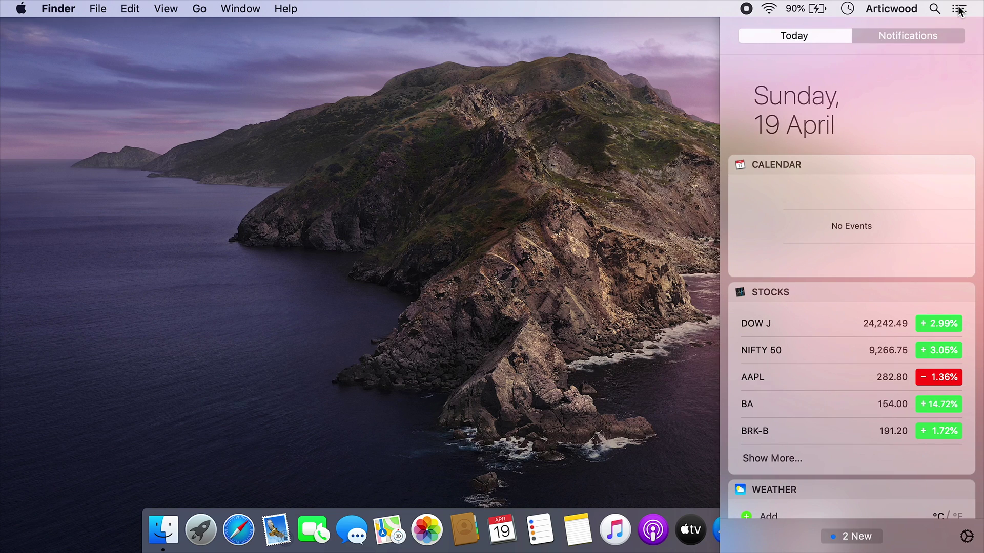
pyautogui.click(925, 35)
pyautogui.moveTo(889, 102)
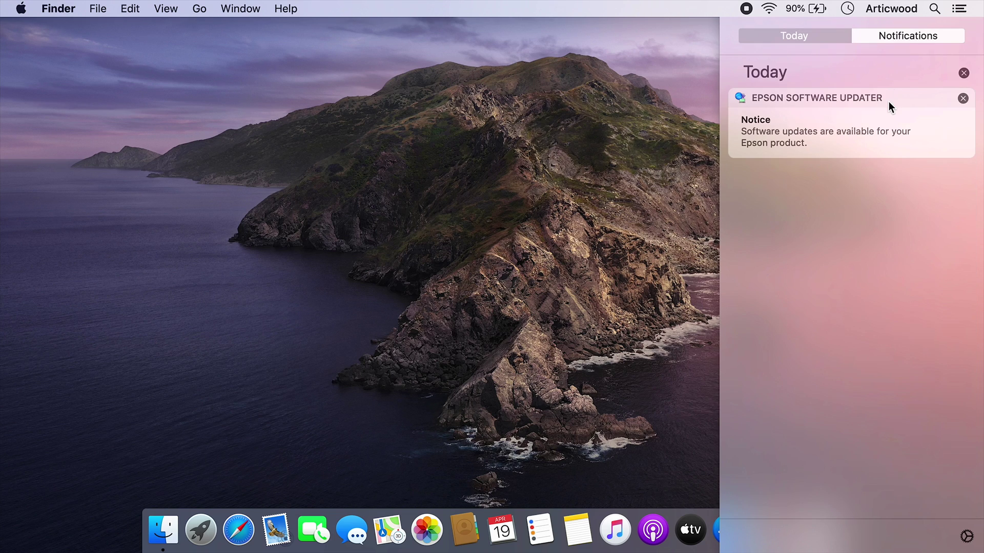
pyautogui.click(964, 75)
pyautogui.click(959, 8)
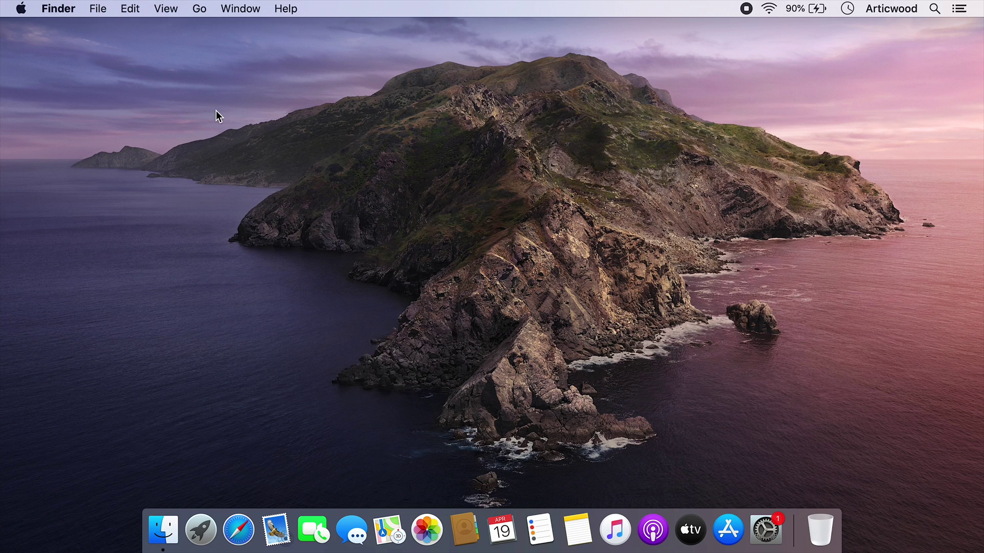
# Enable showing the volume in the menu bar from the Sound settings in System Preferences.
pyautogui.click(23, 10)
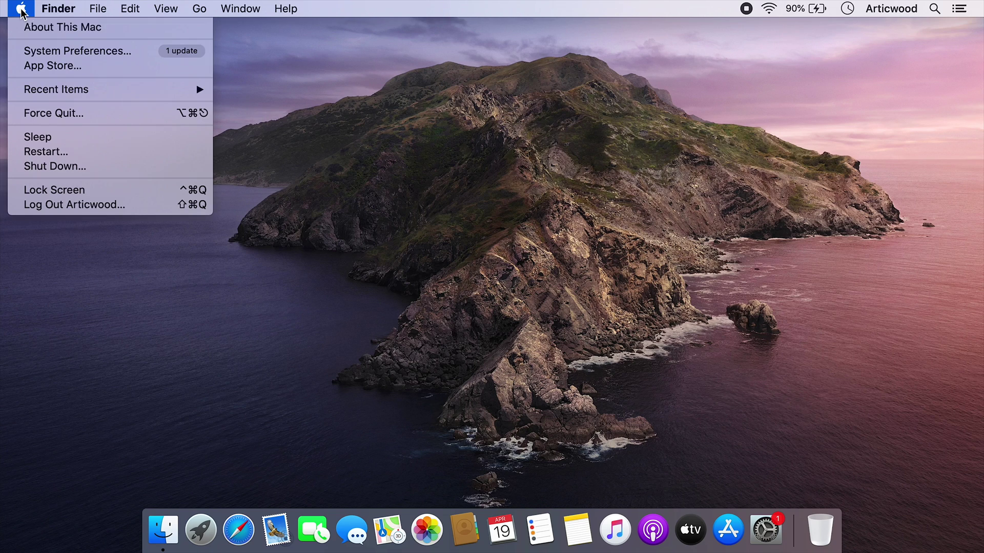
pyautogui.click(81, 51)
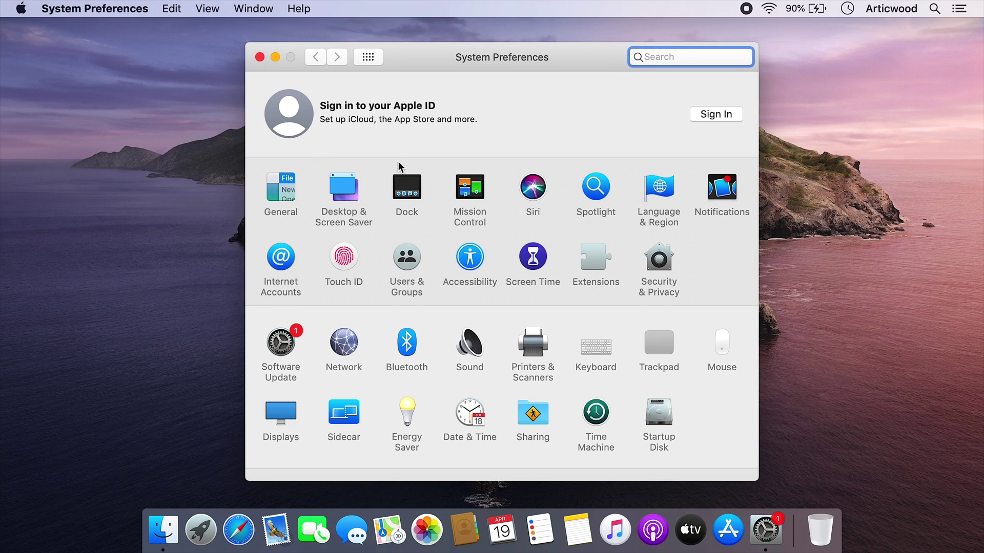
pyautogui.click(469, 351)
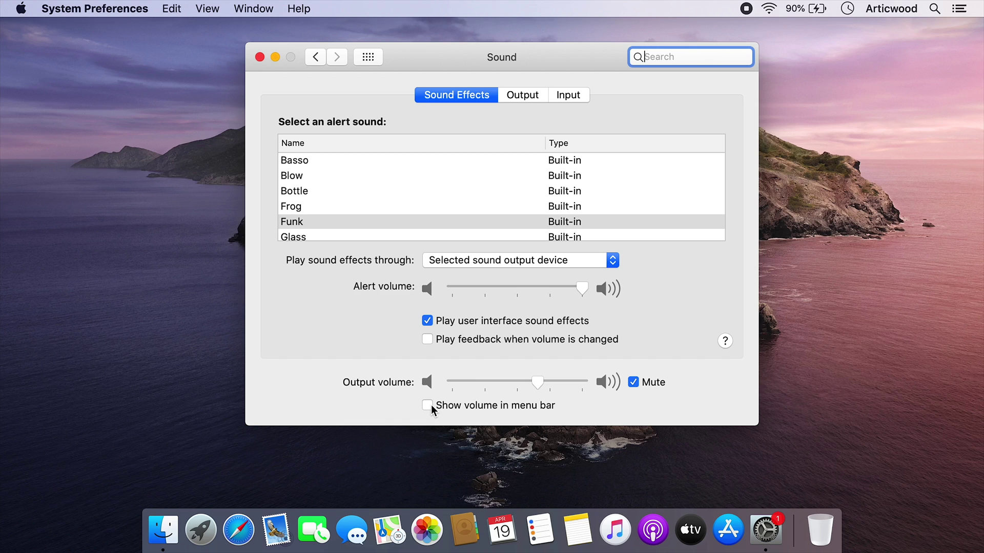
pyautogui.click(431, 408)
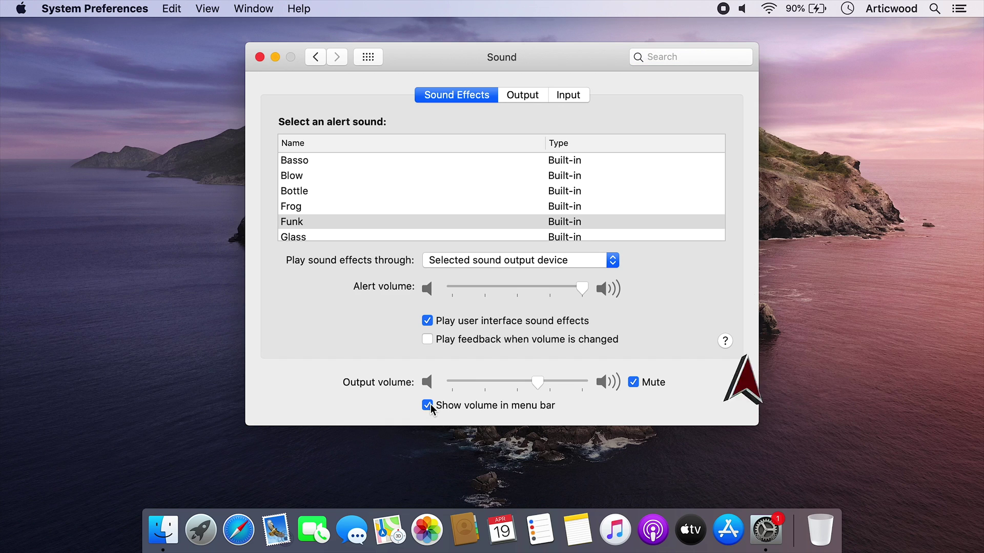
# Unmute the sound and set the output volume to about one third from the menu bar's volume control.
pyautogui.click(742, 9)
pyautogui.moveTo(761, 35); pyautogui.dragTo(803, 37)
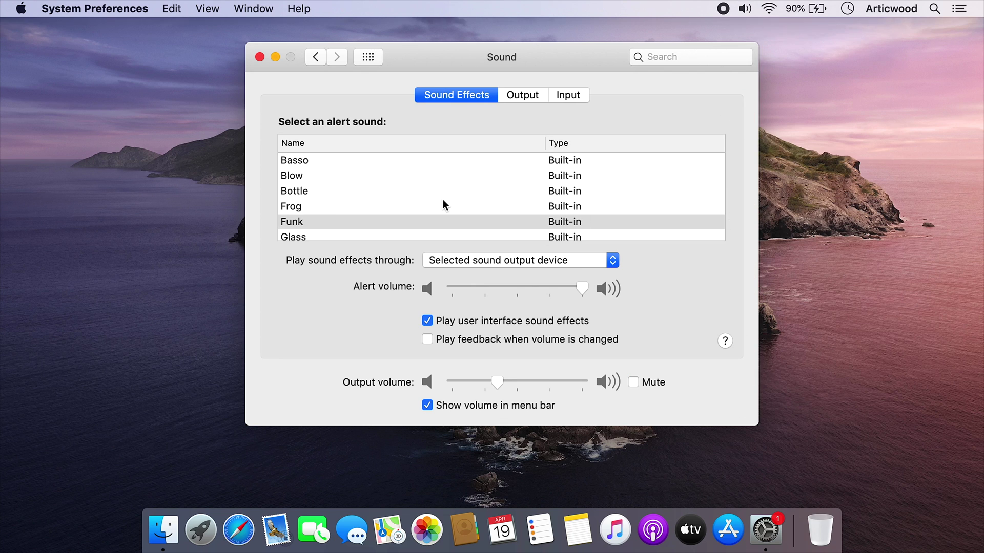
# Enable showing Bluetooth in the menu bar from the Bluetooth settings.
pyautogui.click(317, 56)
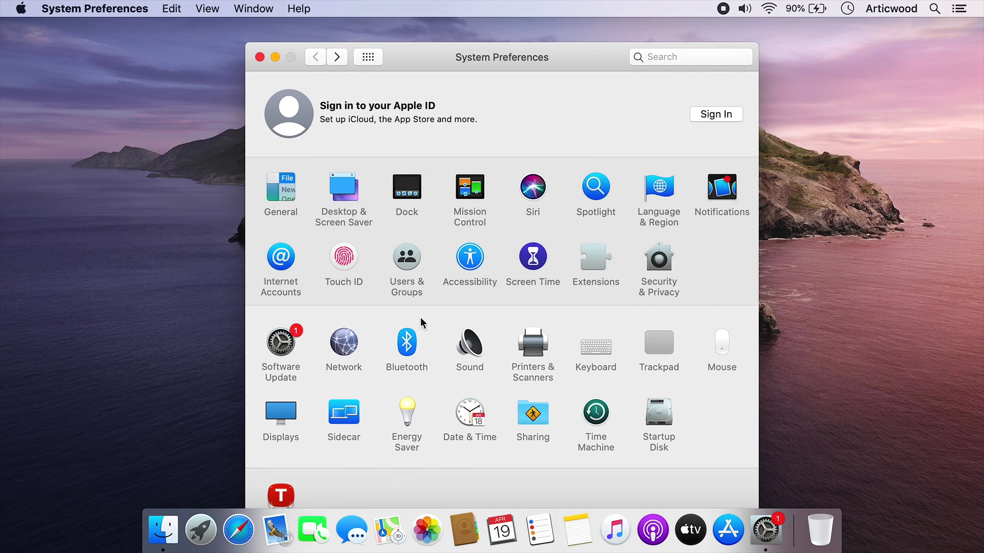
pyautogui.click(409, 344)
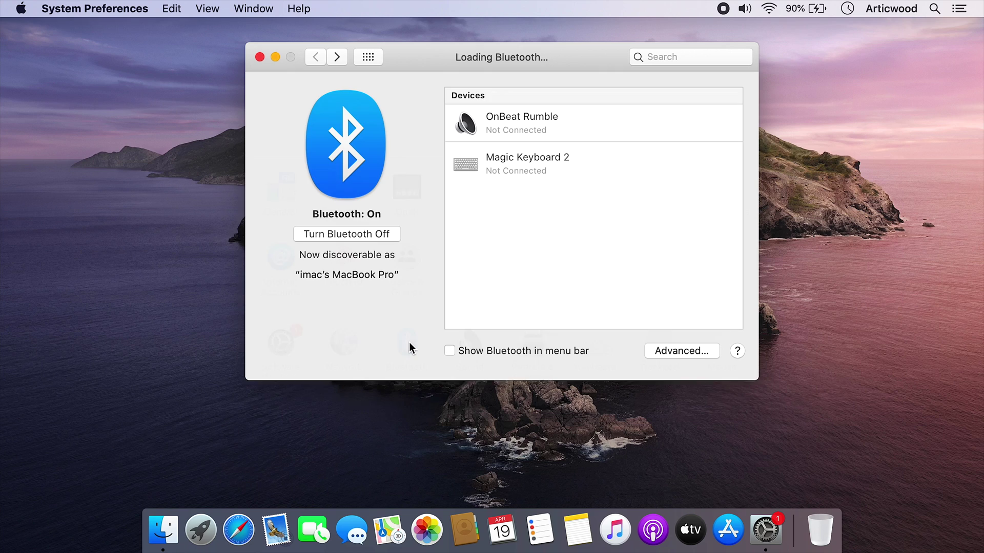
pyautogui.click(449, 351)
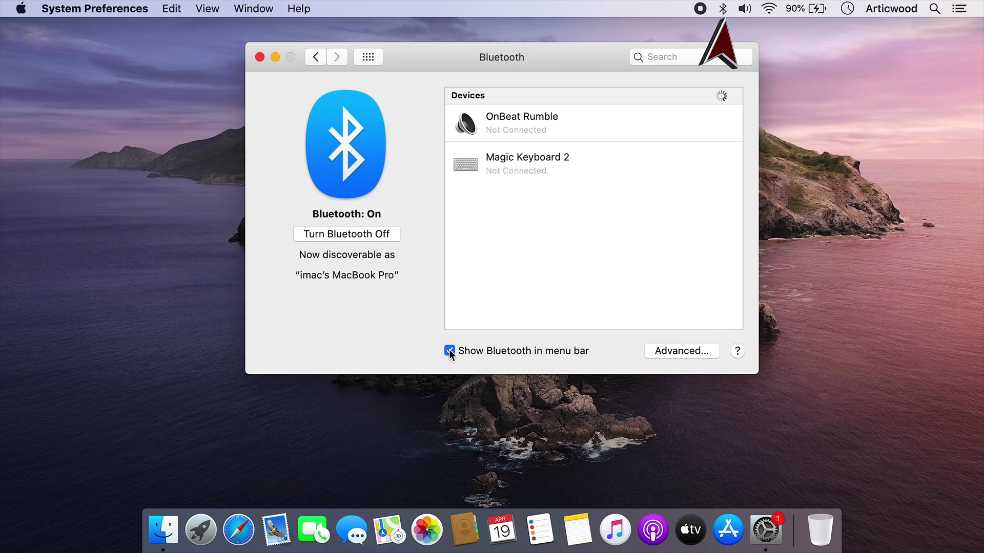
# Turn Bluetooth off from its menu bar item and close System Preferences.
pyautogui.click(724, 9)
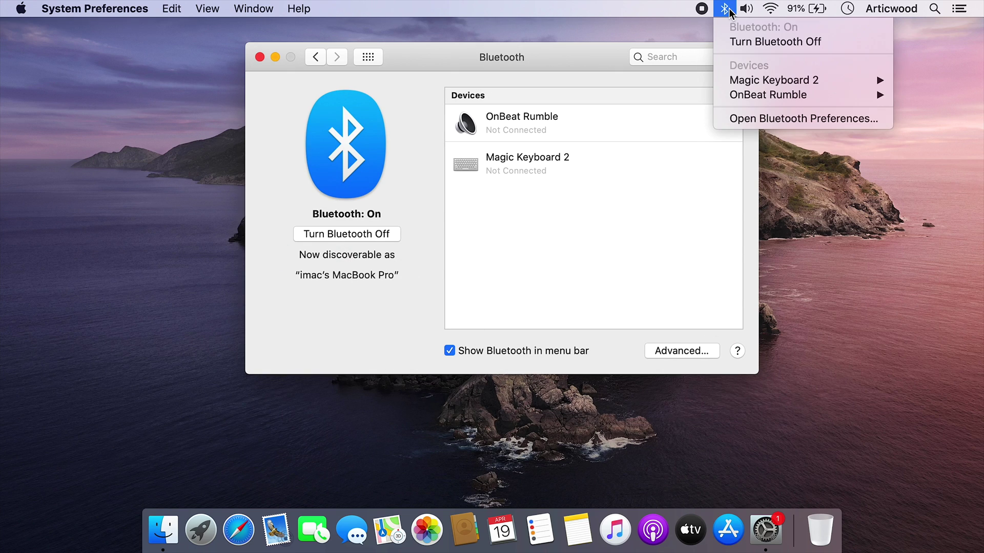
pyautogui.click(744, 39)
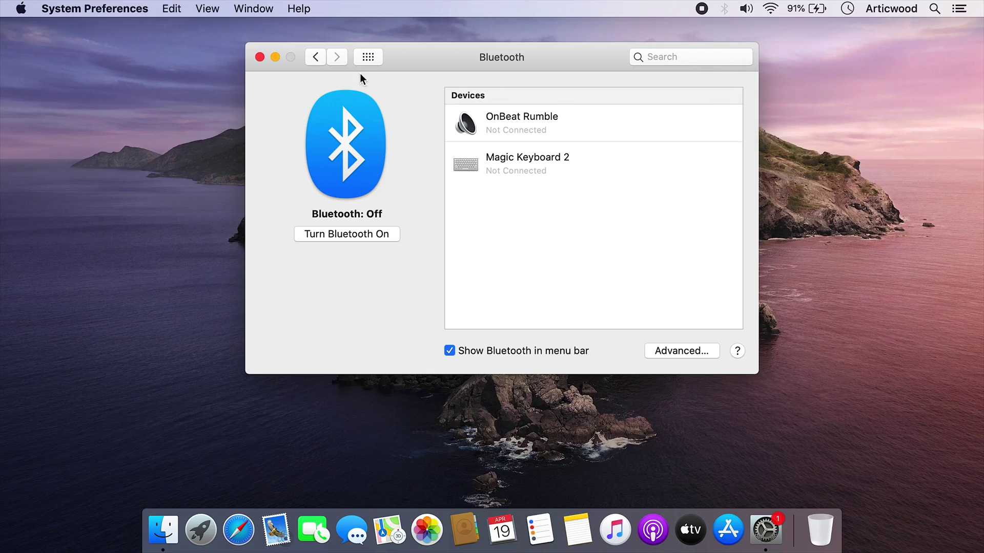
pyautogui.click(315, 57)
pyautogui.click(260, 56)
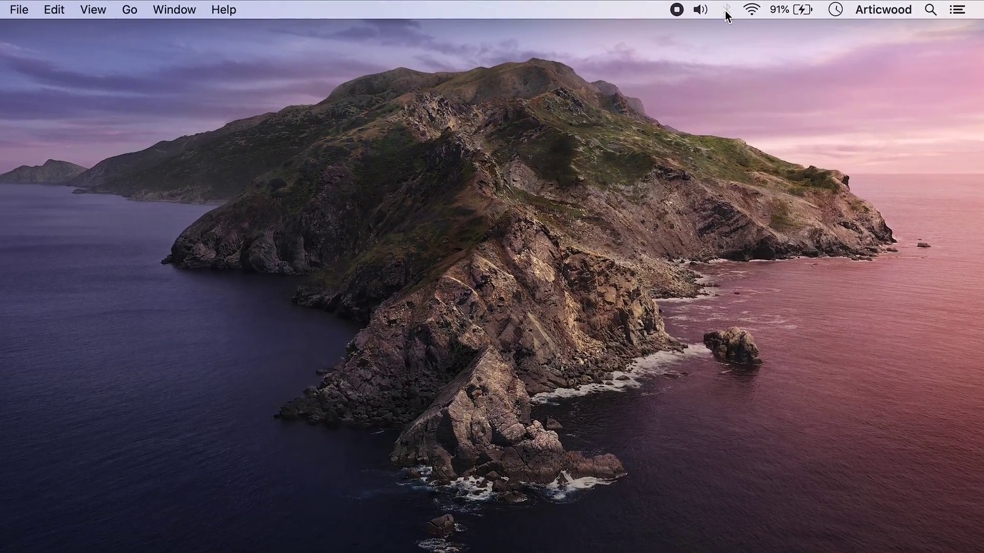
# Move the account name to the front of the menu bar's status items and remove the volume and Bluetooth icons.
pyautogui.moveTo(854, 9); pyautogui.dragTo(612, 9)
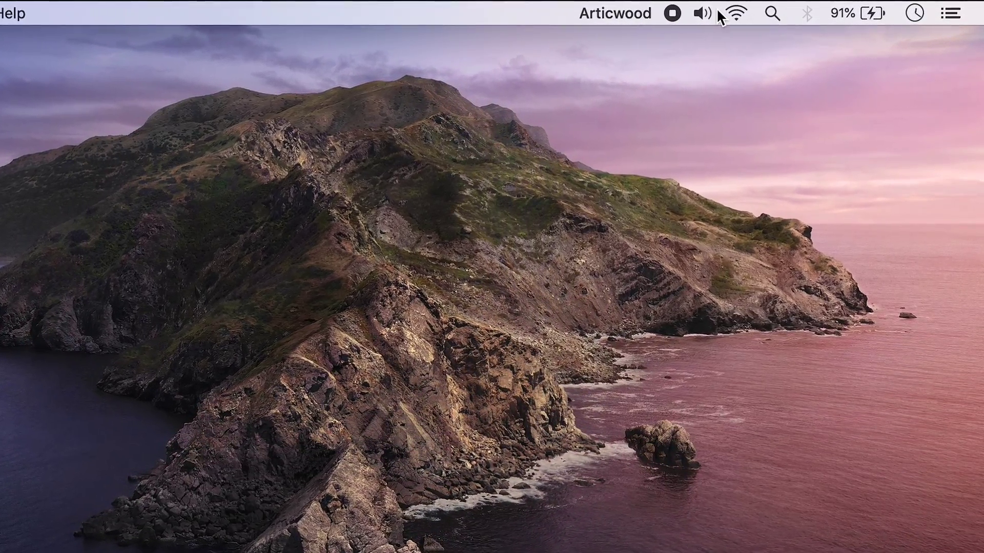
pyautogui.moveTo(715, 11); pyautogui.dragTo(707, 422)
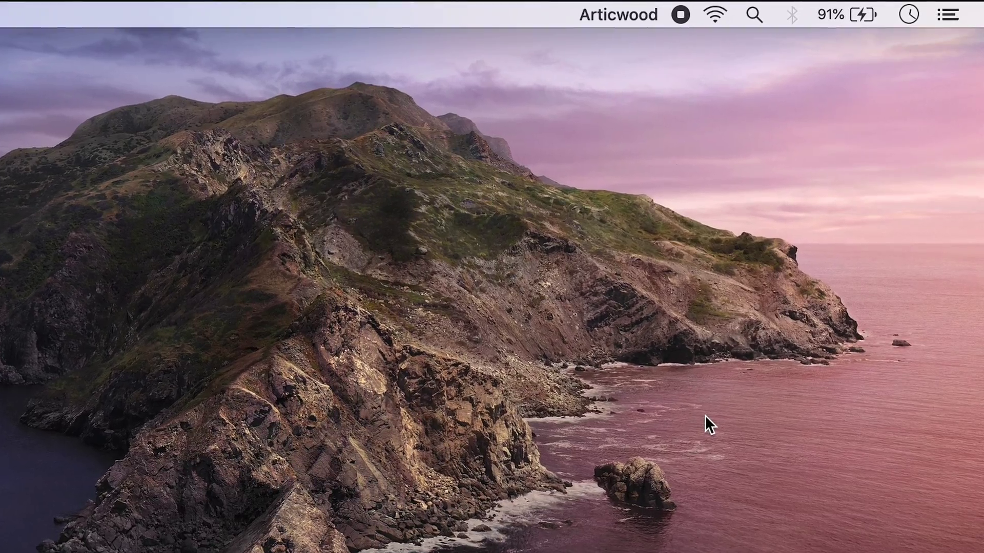
pyautogui.moveTo(792, 34); pyautogui.dragTo(762, 425)
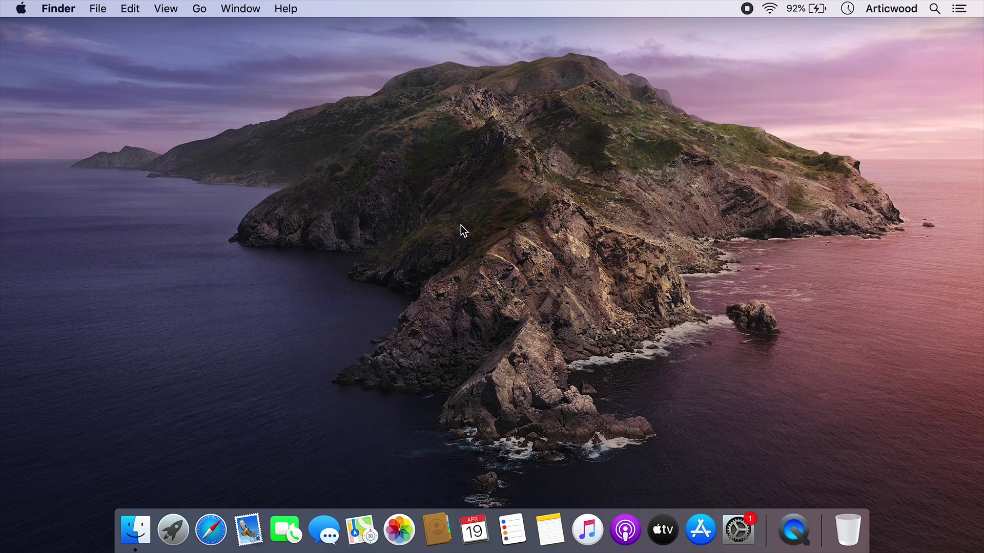
# Open the Applications folder in Finder and select Safari in the list.
pyautogui.click(199, 8)
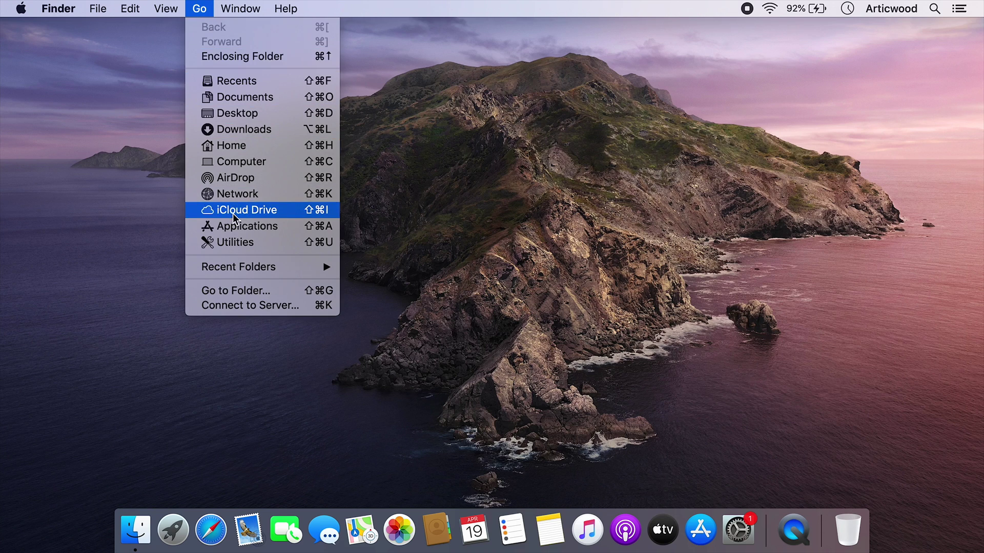
pyautogui.click(220, 224)
pyautogui.scroll(-2, 352, 404)
pyautogui.click(368, 311)
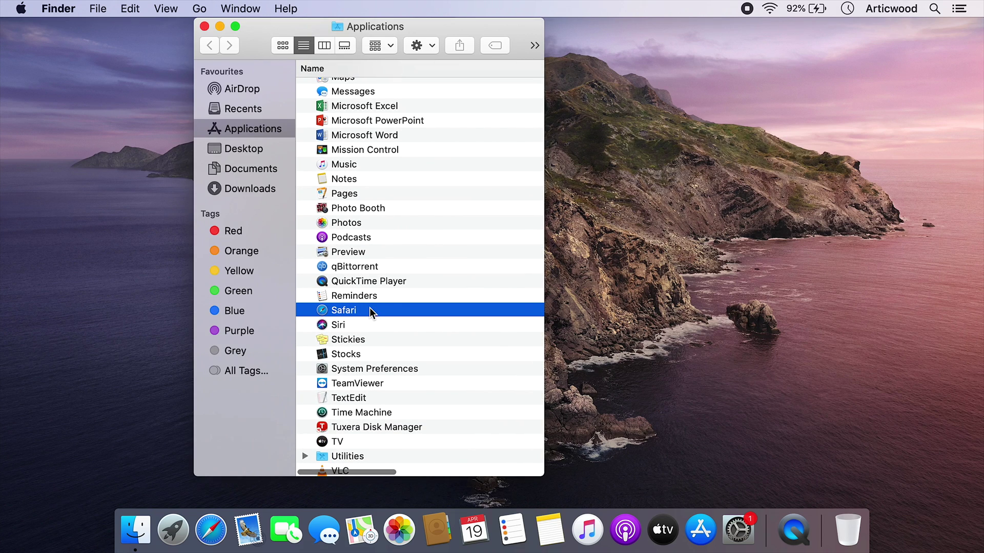
# Remove Safari from the Dock, add it back between Launchpad and Mail from the Applications folder, and close the Finder window.
pyautogui.rightClick(219, 530)
pyautogui.moveTo(241, 447)
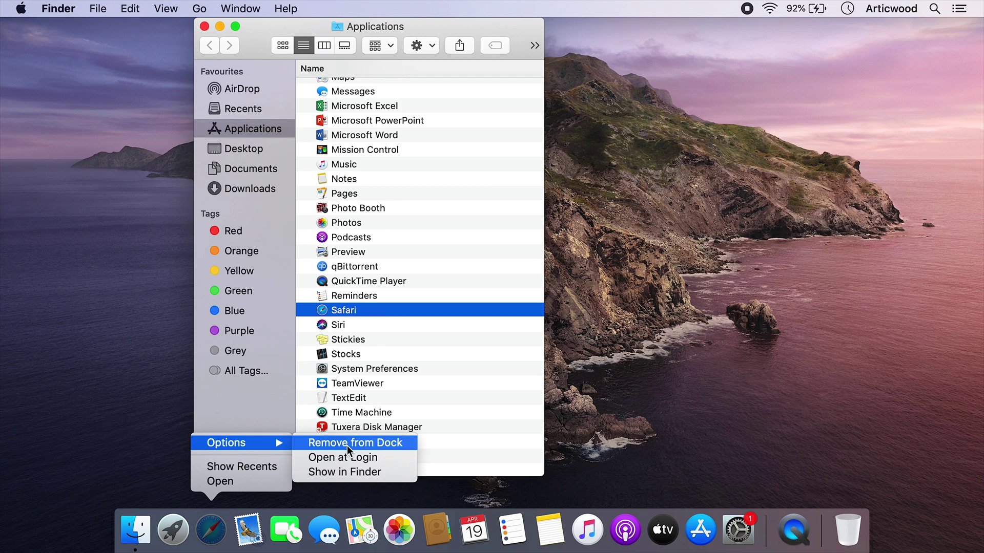
pyautogui.click(346, 444)
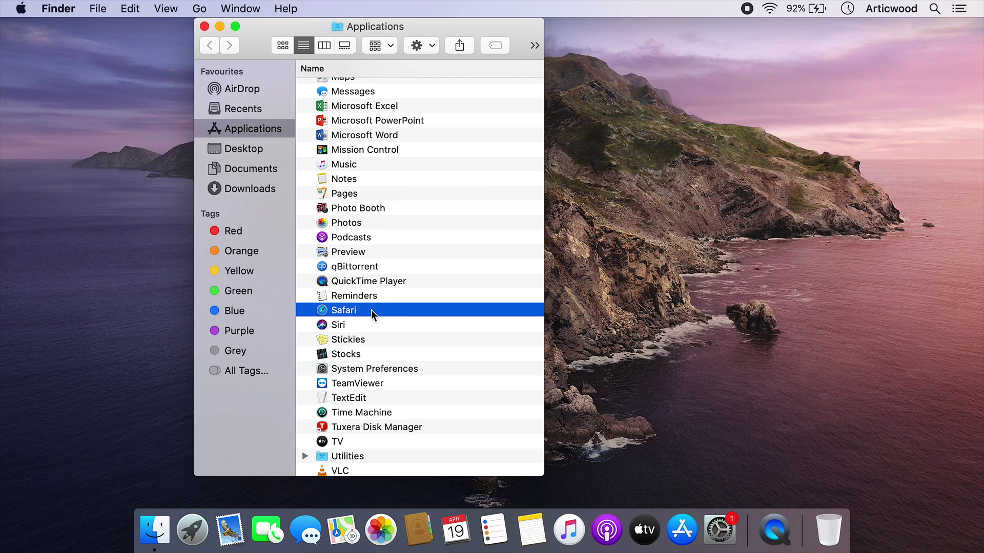
pyautogui.moveTo(373, 310); pyautogui.dragTo(219, 542)
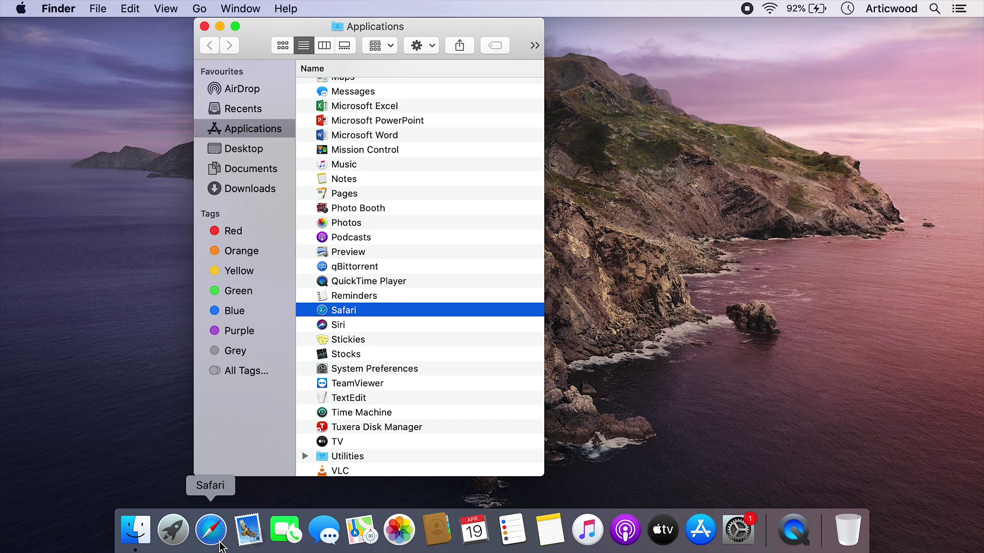
pyautogui.click(204, 26)
# Enable magnification in the Dock settings of System Preferences and set it to about three quarters of its range.
pyautogui.click(21, 9)
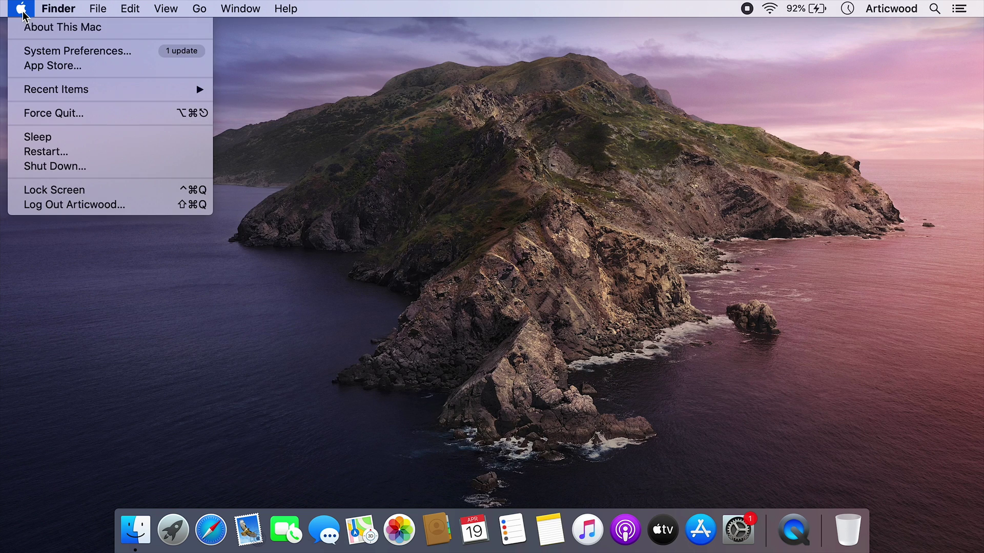
pyautogui.click(81, 51)
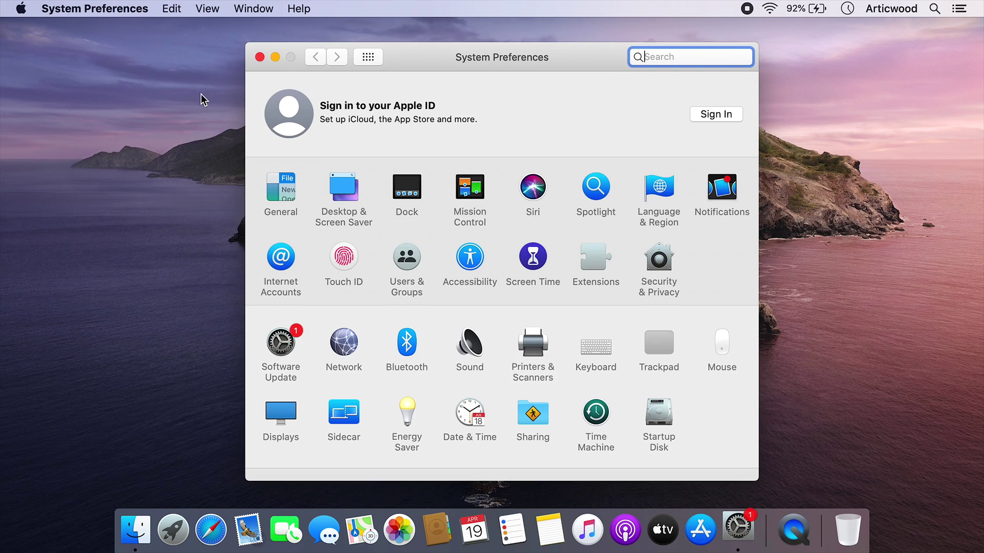
pyautogui.click(402, 194)
pyautogui.moveTo(491, 99)
pyautogui.mouseDown()
pyautogui.moveTo(454, 99)
pyautogui.moveTo(505, 97)
pyautogui.moveTo(475, 104)
pyautogui.moveTo(492, 103)
pyautogui.mouseUp()
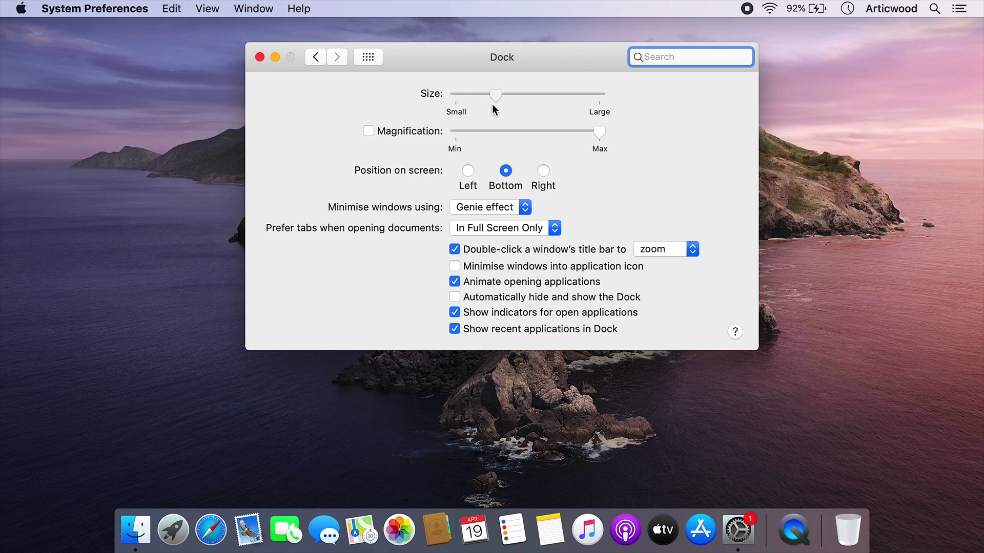
pyautogui.click(365, 131)
pyautogui.moveTo(597, 132); pyautogui.dragTo(562, 133)
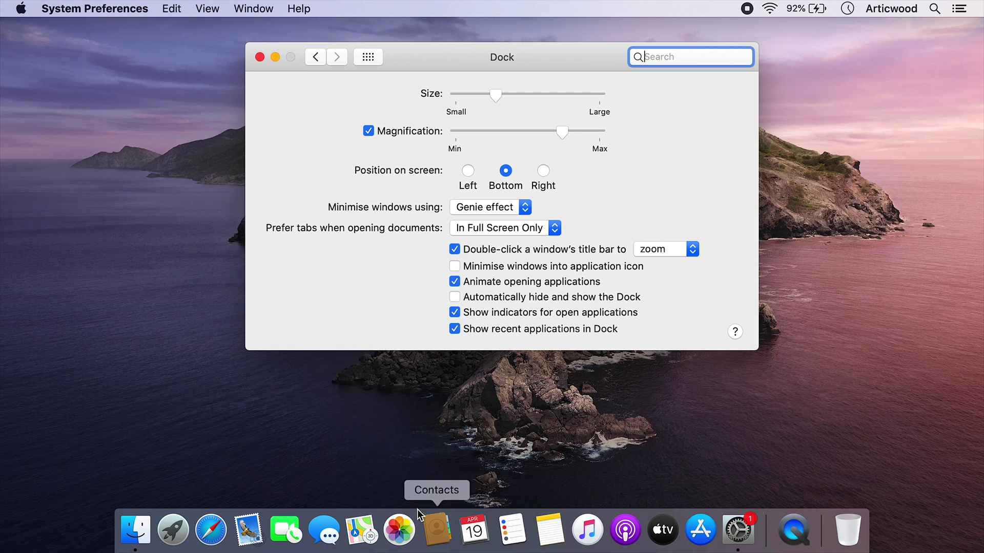
# Try the Left and Right positions for the Dock and return it to Bottom.
pyautogui.click(468, 172)
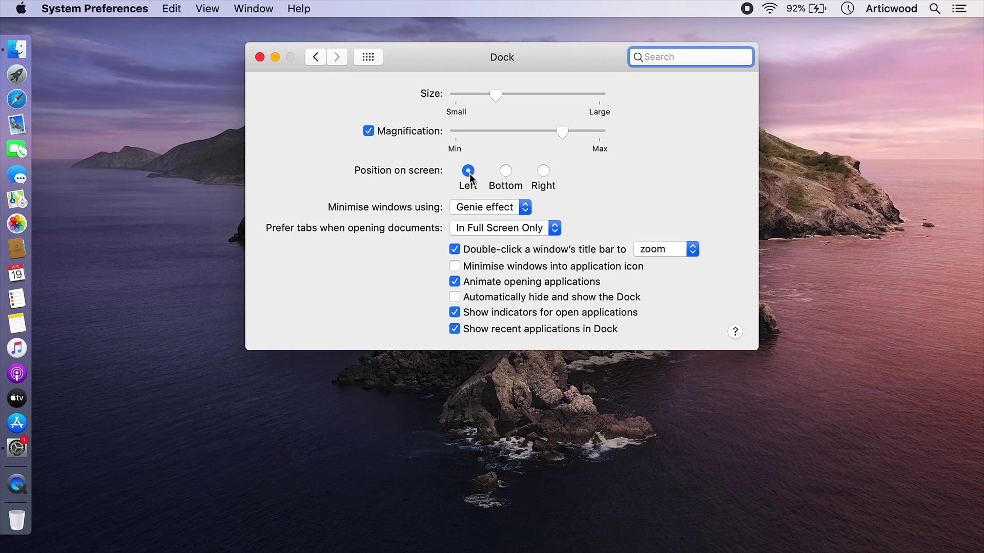
pyautogui.click(505, 173)
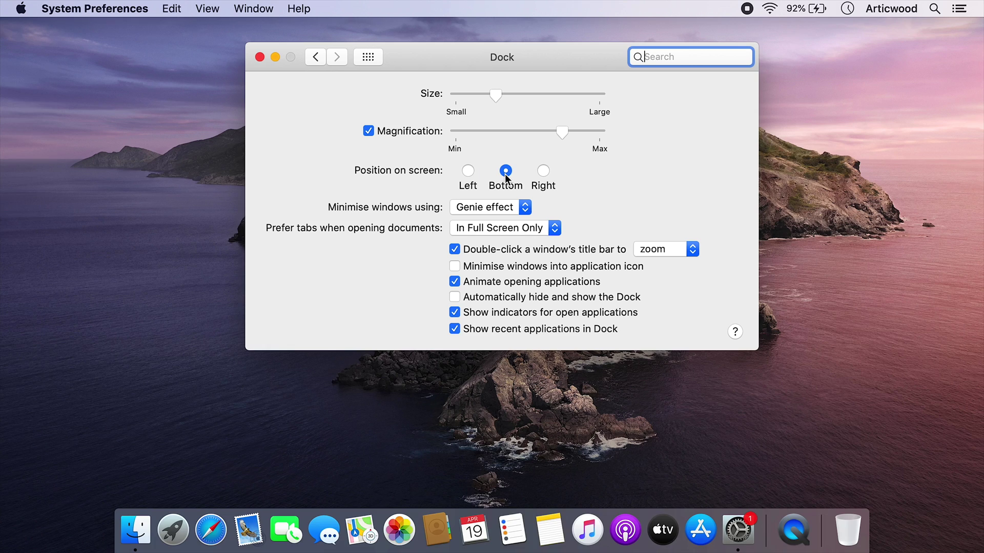
pyautogui.click(542, 172)
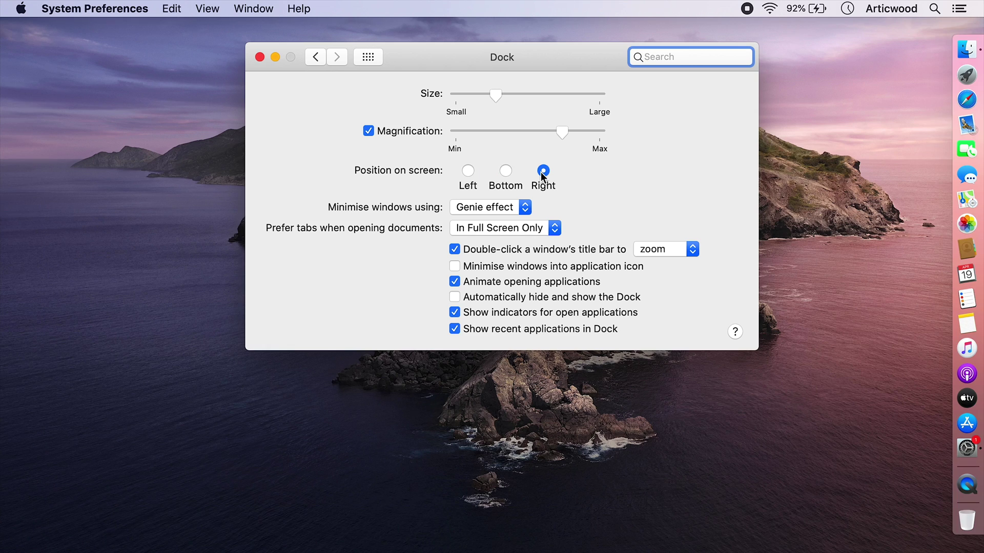
pyautogui.click(502, 173)
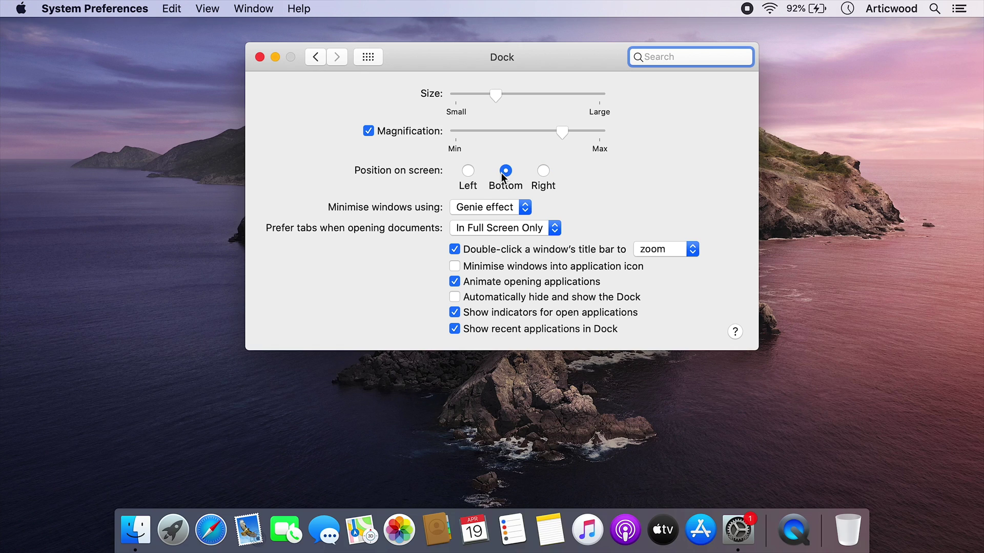
# Try automatically hiding and showing the Dock, leave the option off, and close System Preferences.
pyautogui.click(454, 298)
pyautogui.click(455, 298)
pyautogui.click(455, 298)
pyautogui.click(455, 297)
pyautogui.click(258, 57)
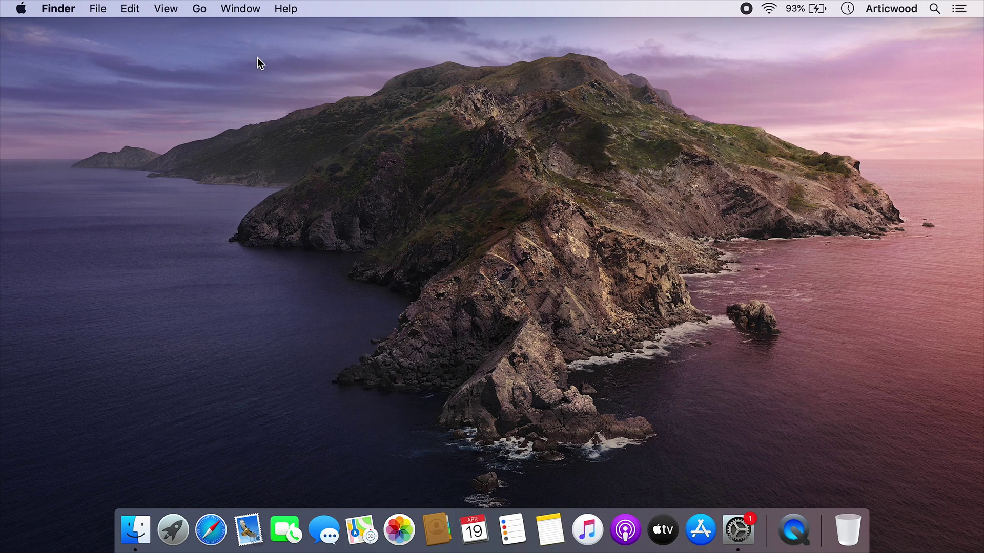
# Remove Launchpad, Mail, Maps, Reminders, Podcasts, System Preferences and QuickTime Player from the Dock.
pyautogui.rightClick(178, 521)
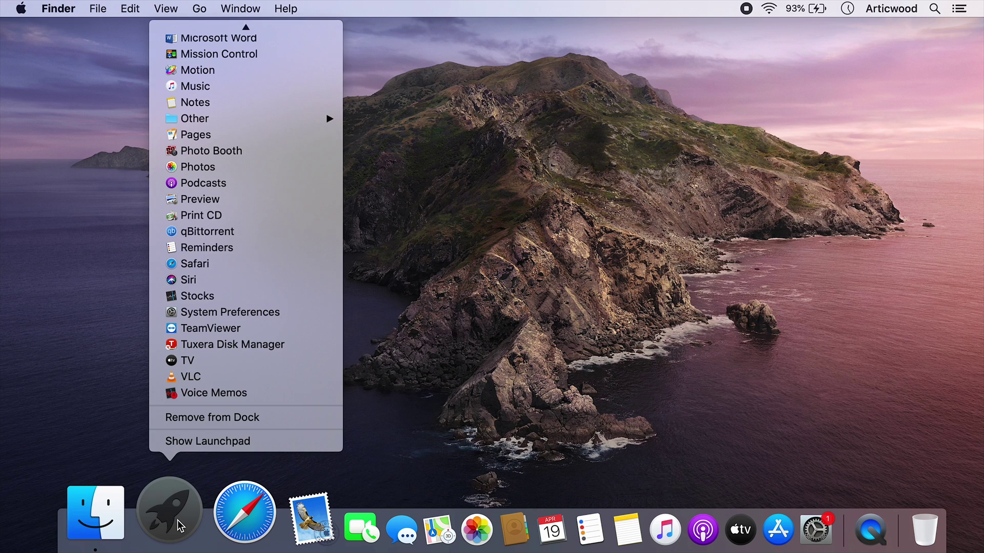
pyautogui.click(229, 416)
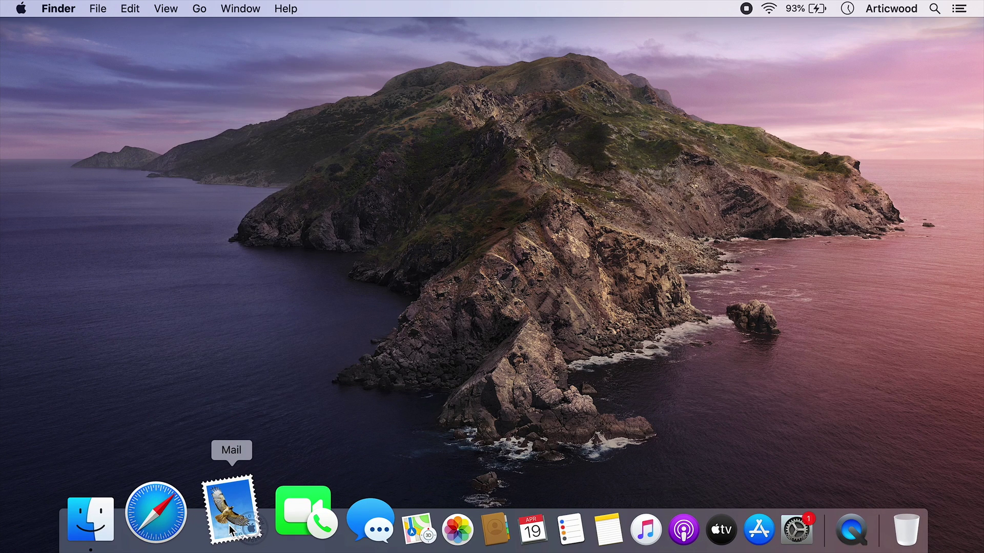
pyautogui.moveTo(229, 524); pyautogui.dragTo(572, 153)
pyautogui.moveTo(340, 512); pyautogui.dragTo(659, 127)
pyautogui.moveTo(450, 516); pyautogui.dragTo(719, 102)
pyautogui.moveTo(546, 527); pyautogui.dragTo(748, 133)
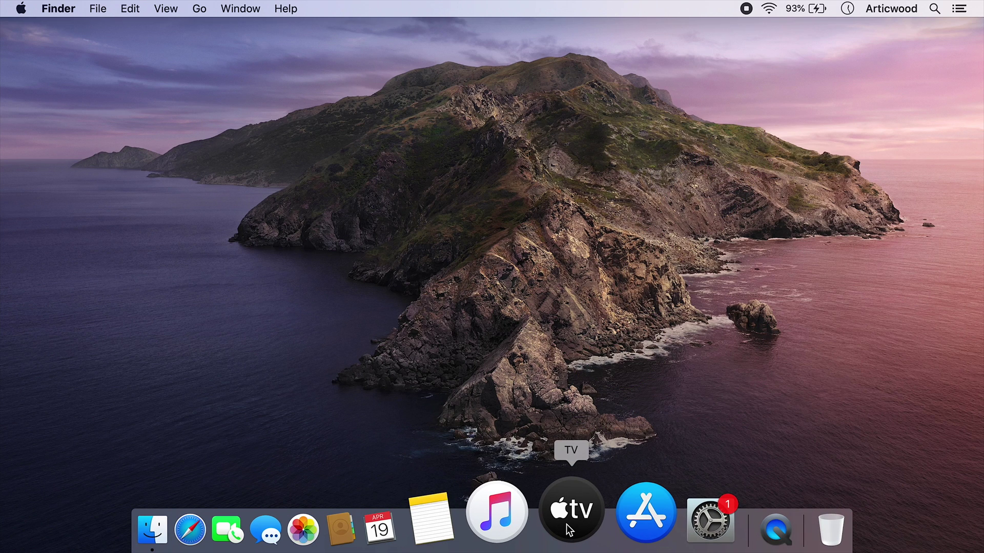
pyautogui.moveTo(659, 512); pyautogui.dragTo(845, 121)
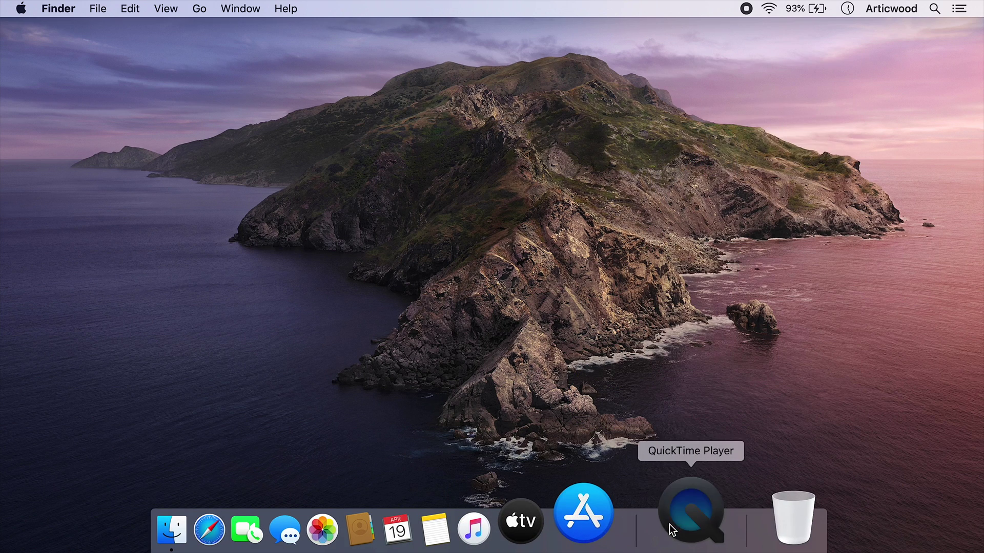
pyautogui.moveTo(672, 530); pyautogui.dragTo(804, 146)
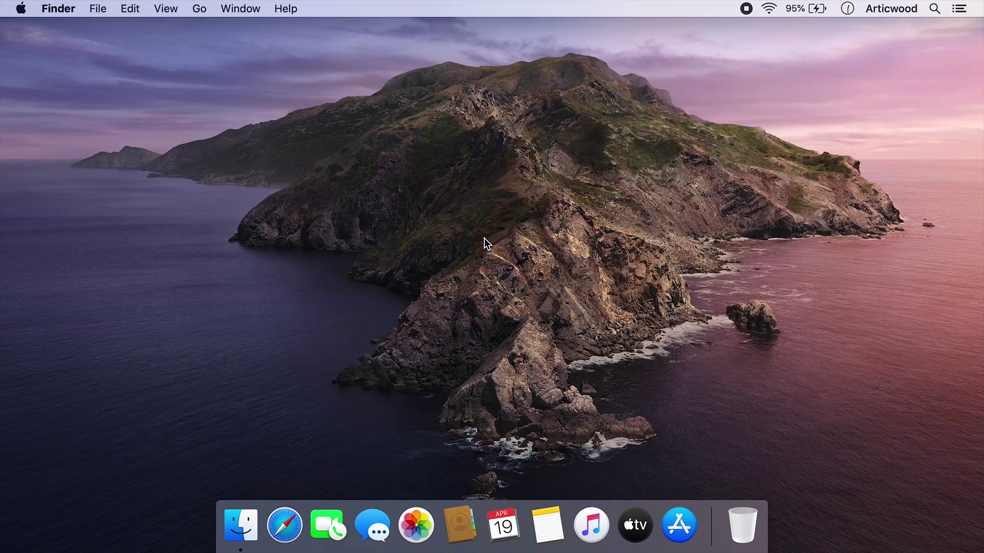
# Open the General settings in System Preferences and switch the appearance to Dark and back to Light.
pyautogui.click(19, 8)
pyautogui.click(77, 47)
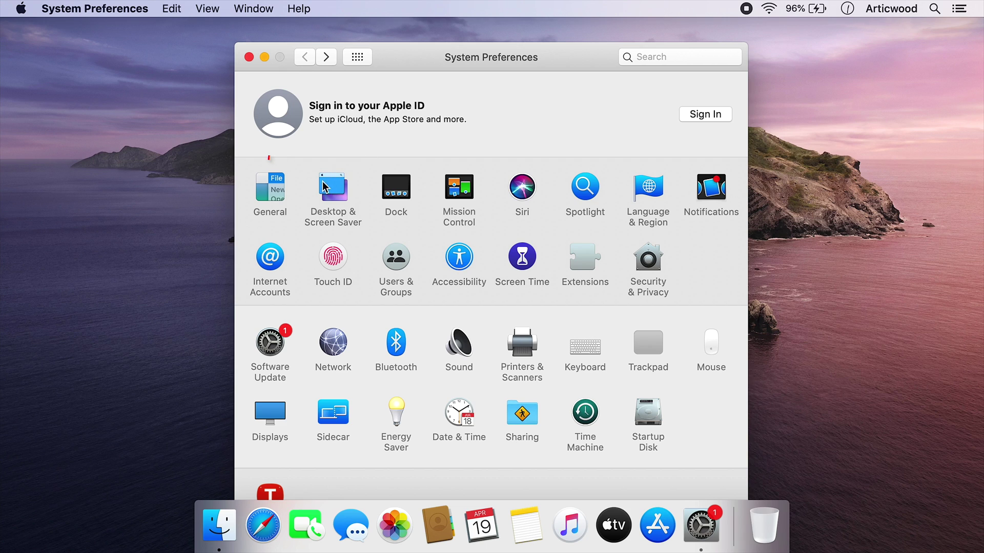
pyautogui.click(277, 195)
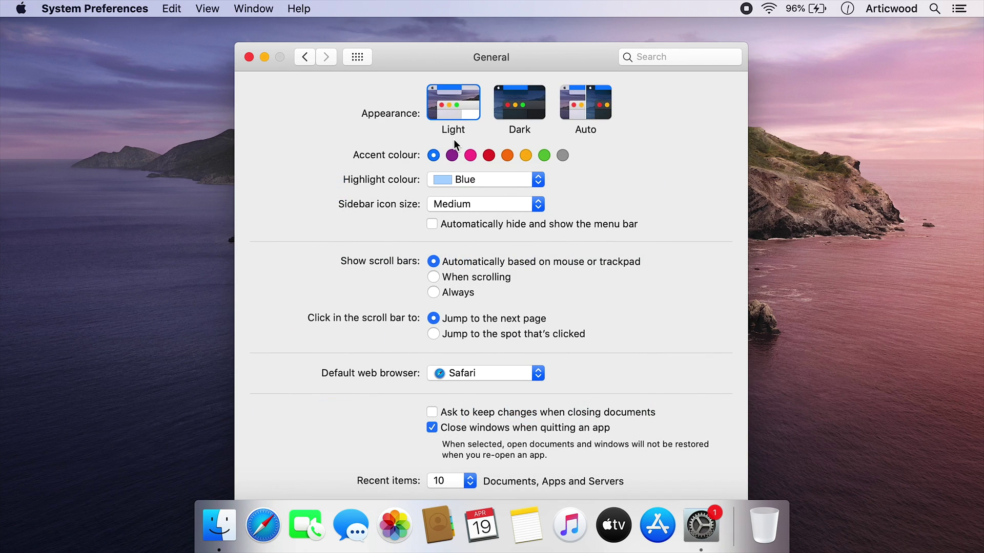
pyautogui.click(512, 109)
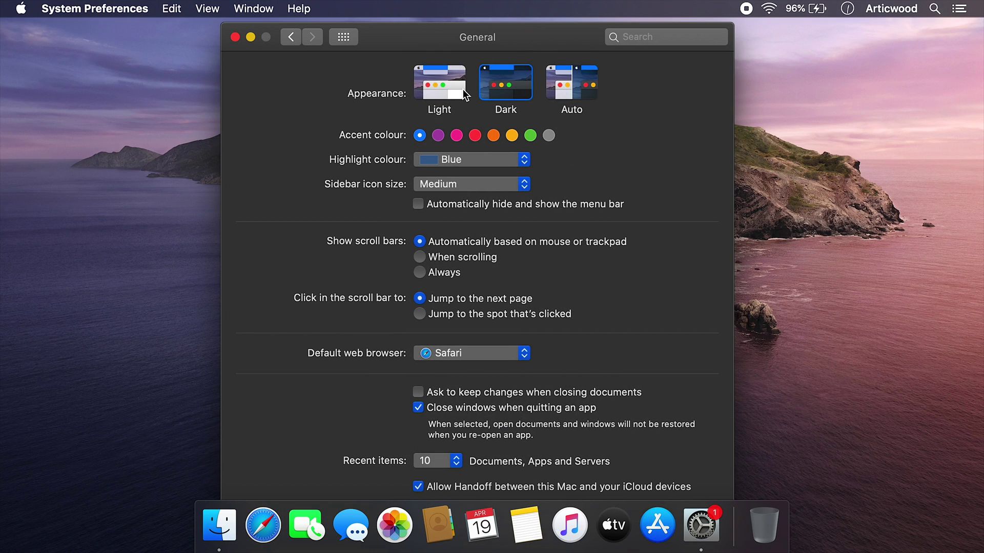
pyautogui.click(447, 91)
# Try automatically hiding and showing the menu bar, leave the option off, and return to the System Preferences overview.
pyautogui.click(419, 205)
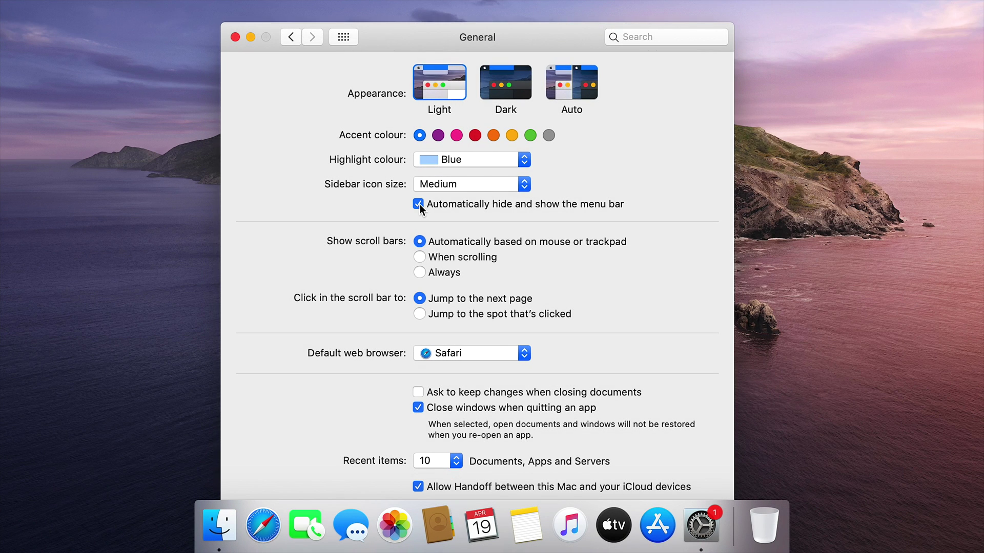
pyautogui.click(418, 204)
pyautogui.click(418, 204)
pyautogui.click(419, 204)
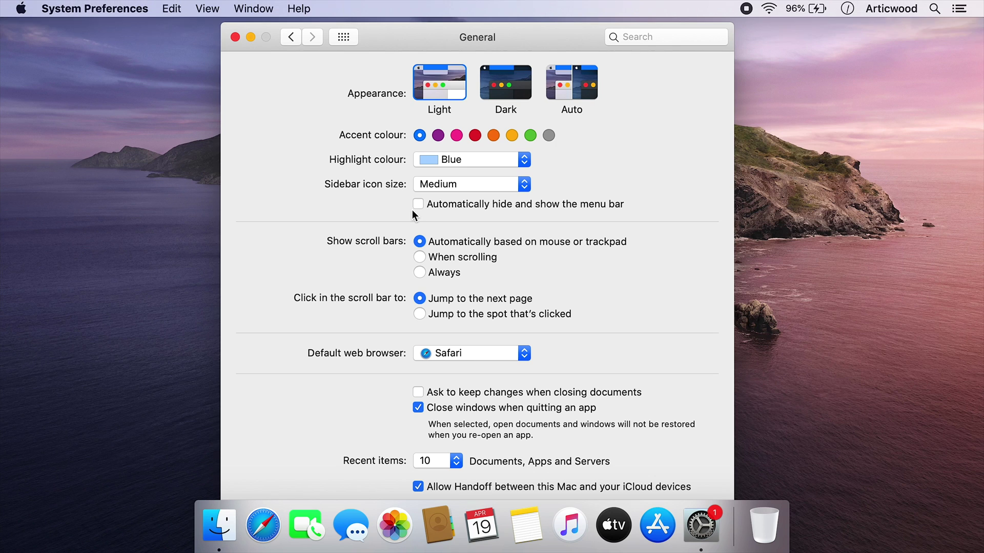
pyautogui.click(291, 38)
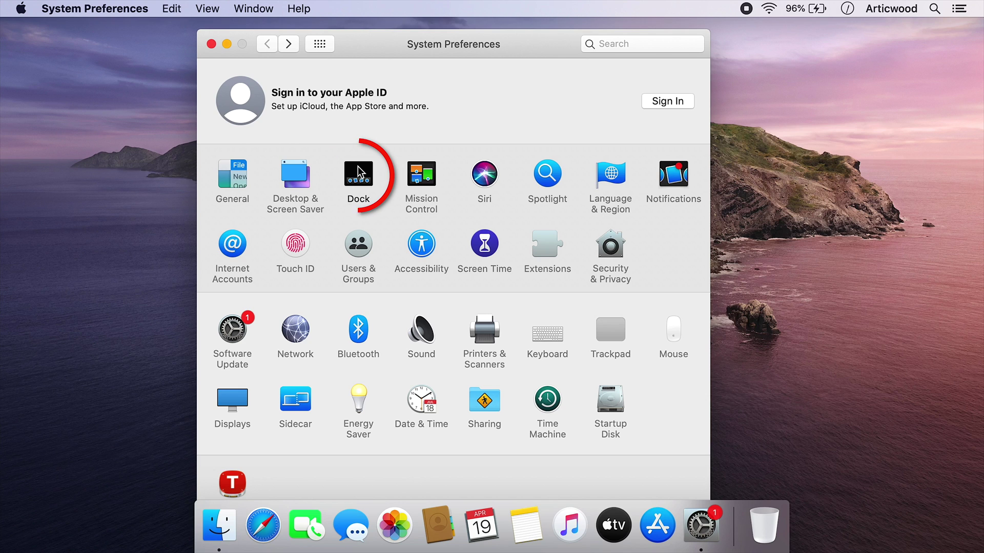
# Look over the Dock settings and the account types offered in Internet Accounts, including the other account options, and return to the overview.
pyautogui.click(358, 173)
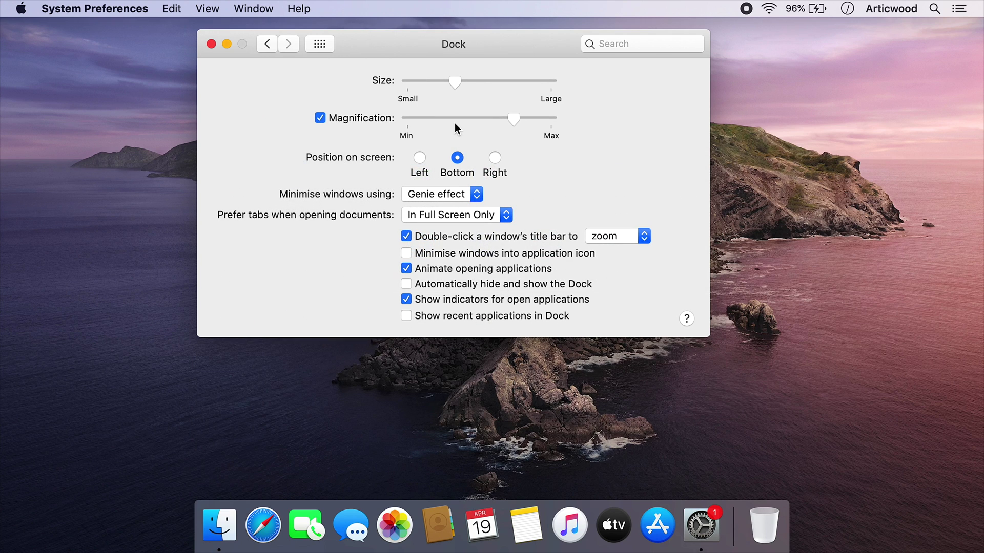
pyautogui.click(269, 44)
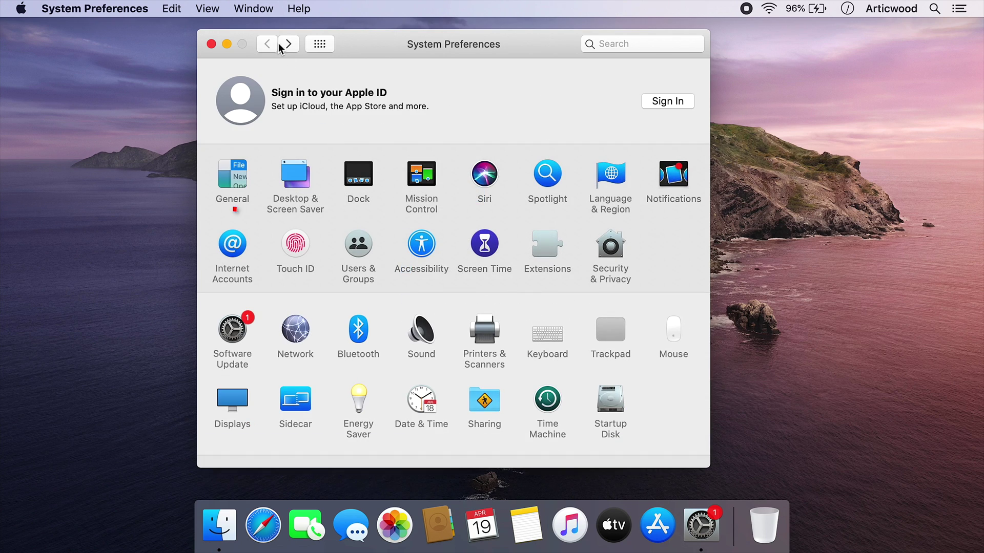
pyautogui.click(238, 253)
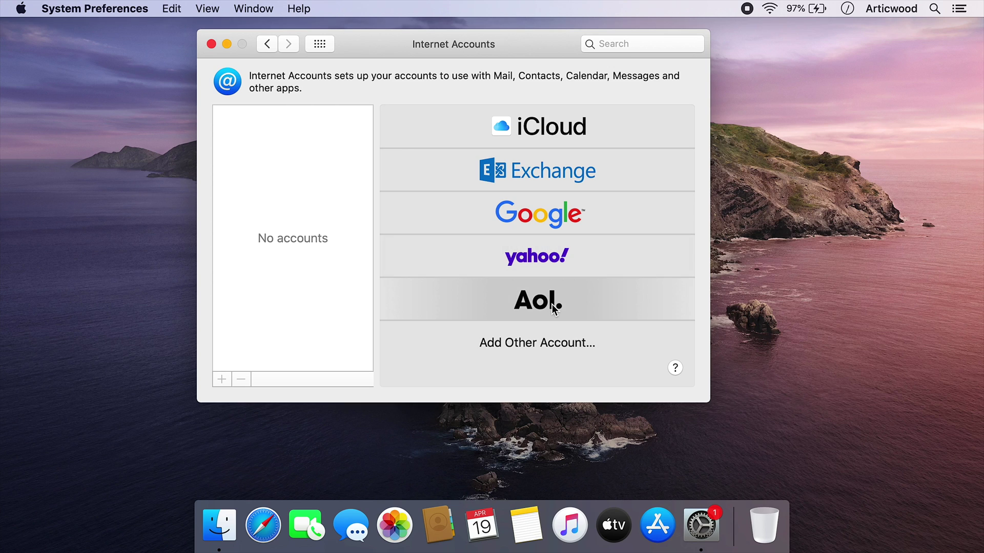
pyautogui.click(552, 342)
pyautogui.scroll(-2, 552, 342)
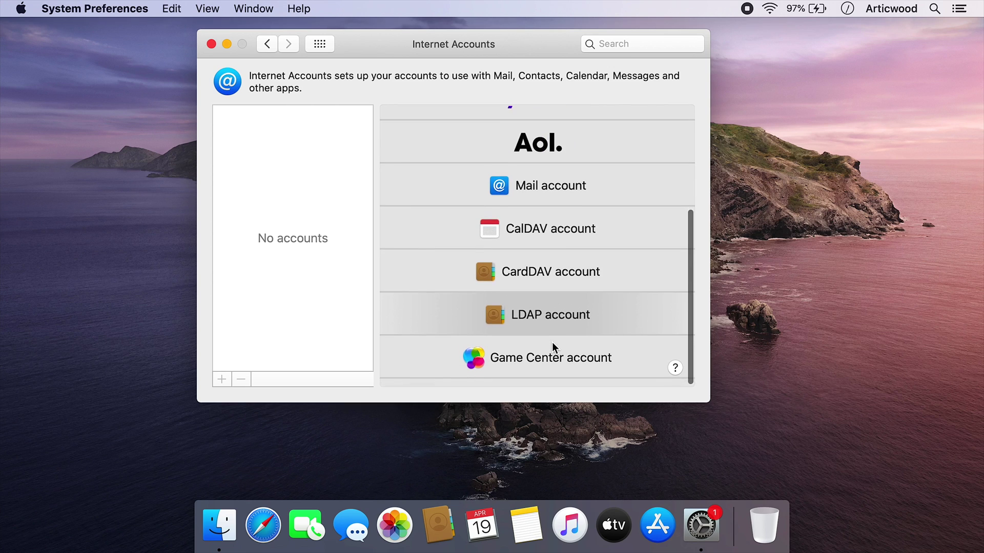
pyautogui.click(274, 47)
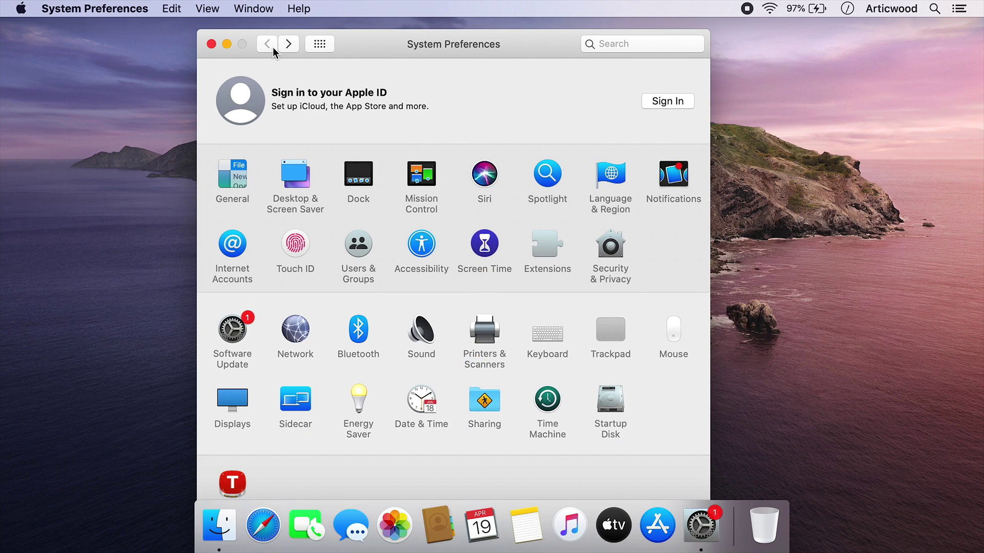
# View the Users & Groups settings and the Bluetooth device list, returning to the System Preferences overview.
pyautogui.click(363, 232)
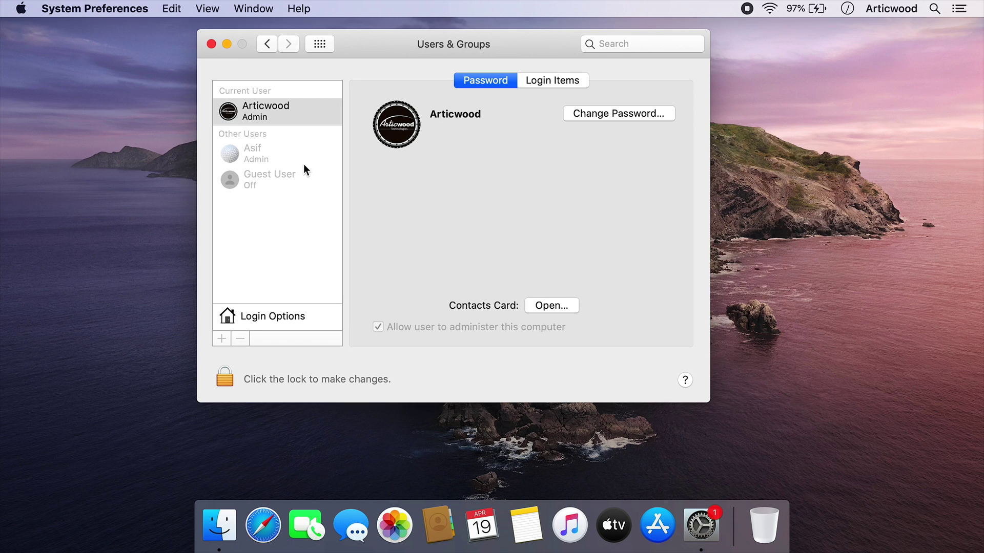
pyautogui.click(269, 43)
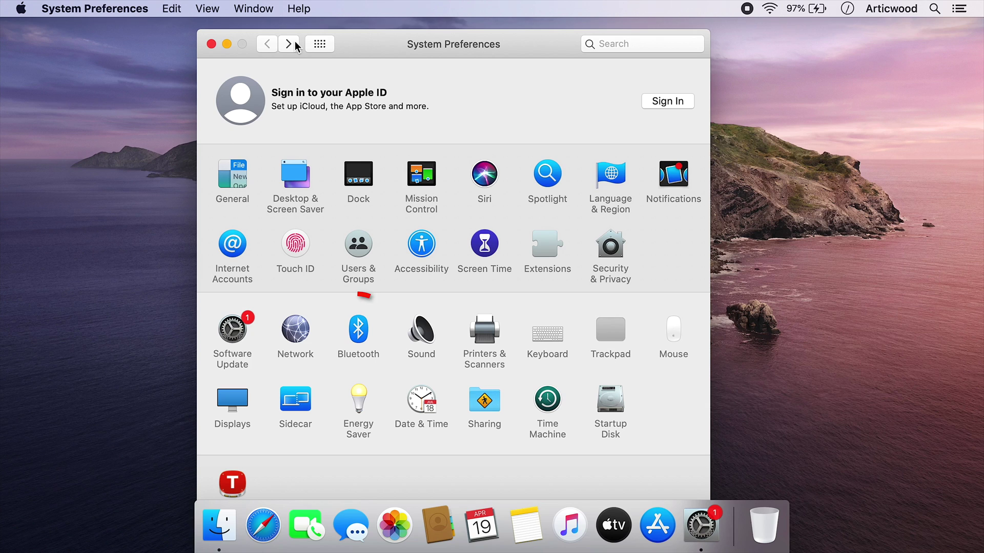
pyautogui.click(365, 337)
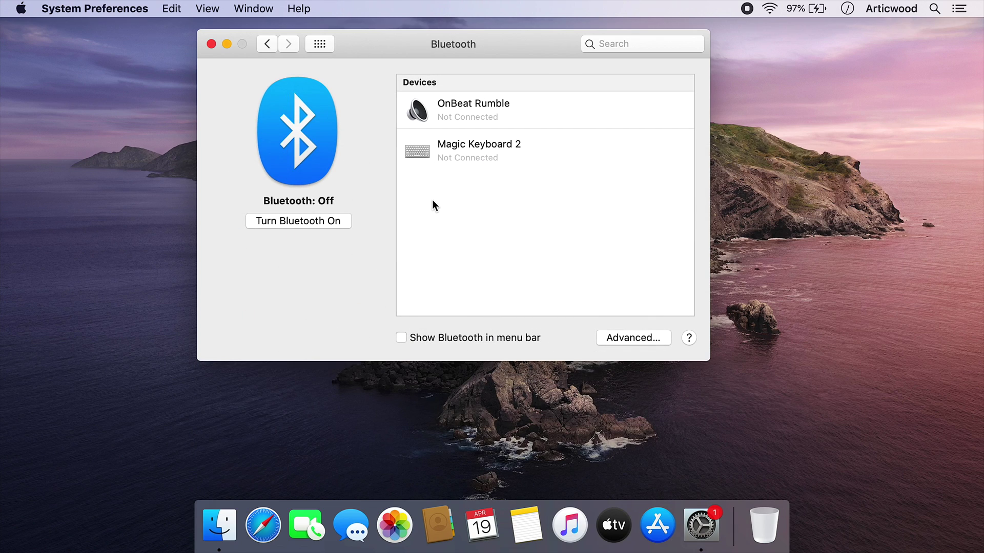
pyautogui.click(267, 45)
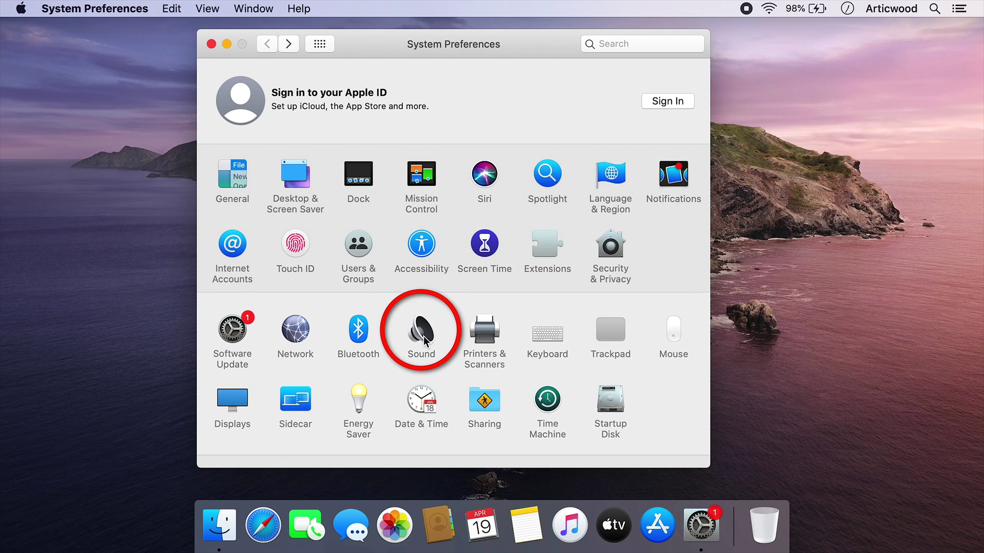
# Review the Output, Input and Sound Effects settings in the Sound preferences and return to the overview.
pyautogui.click(424, 338)
pyautogui.click(481, 84)
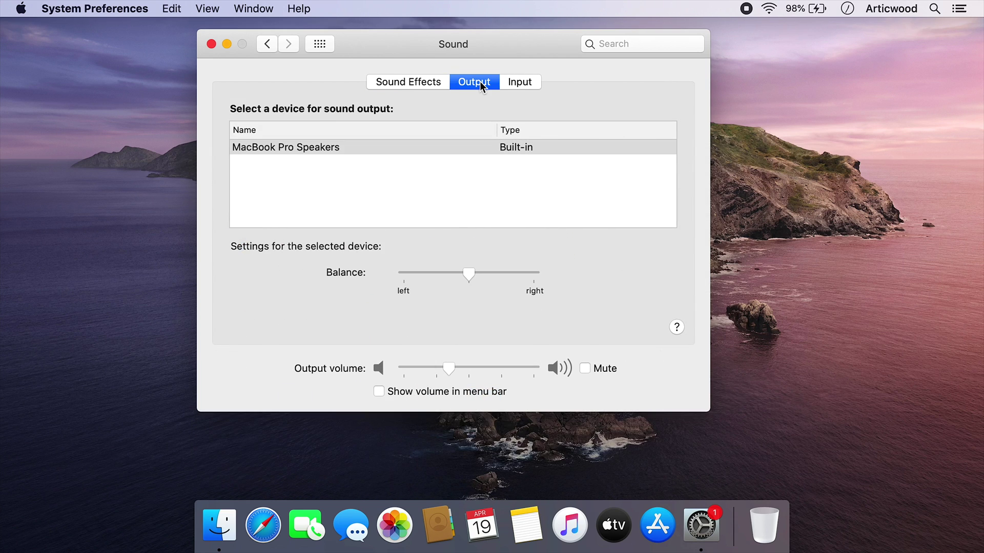
pyautogui.click(511, 85)
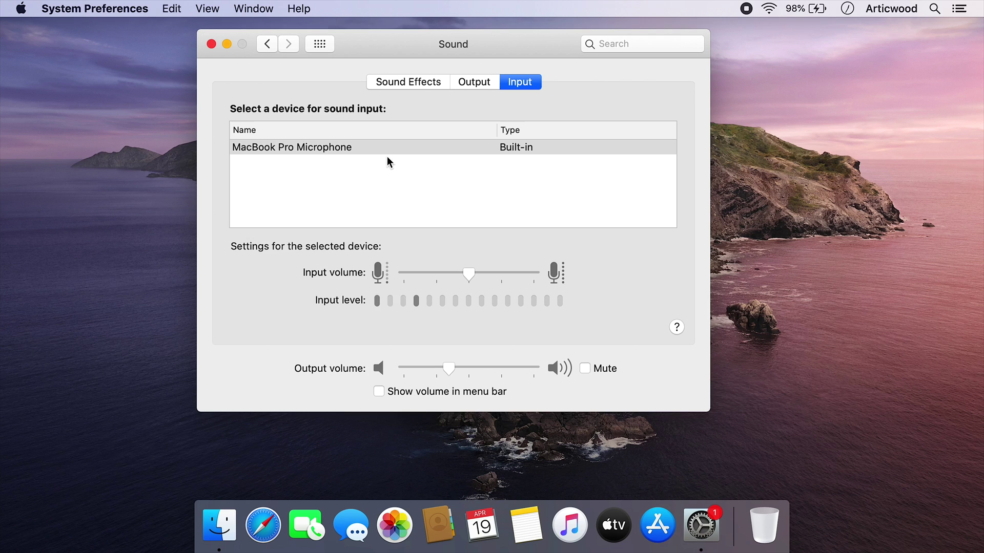
pyautogui.click(421, 83)
pyautogui.click(268, 44)
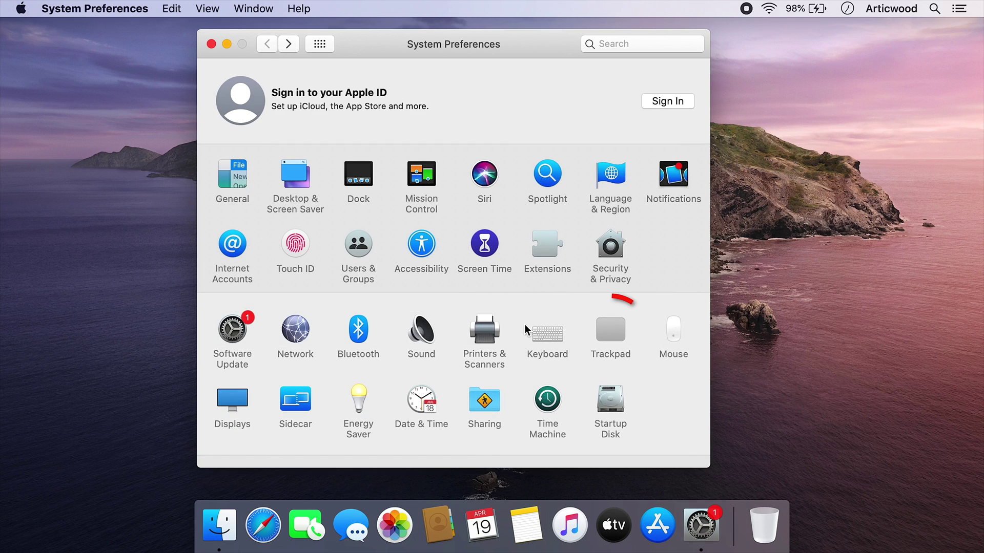
# Open the Trackpad settings and set Secondary click to Click in bottom right corner.
pyautogui.click(605, 343)
pyautogui.moveTo(338, 168)
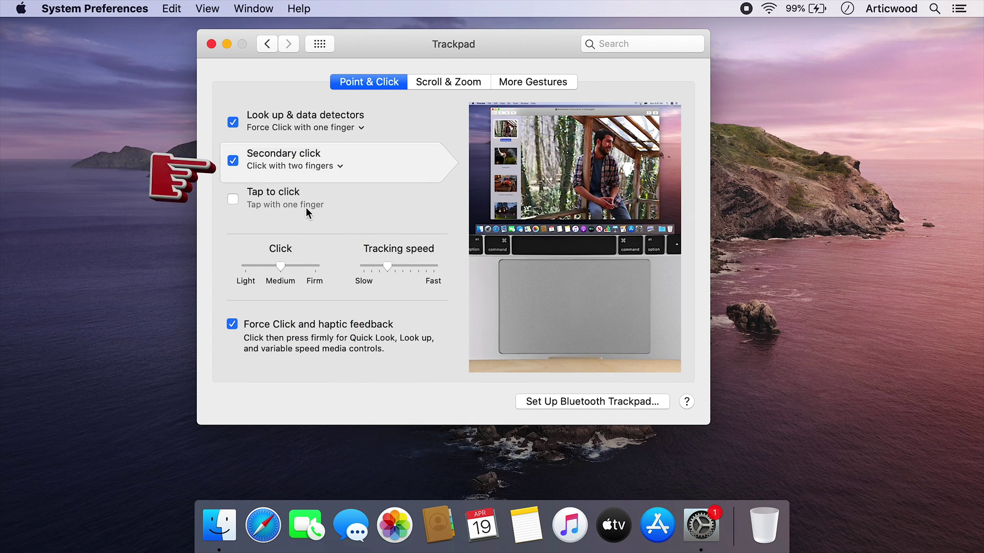
pyautogui.click(338, 166)
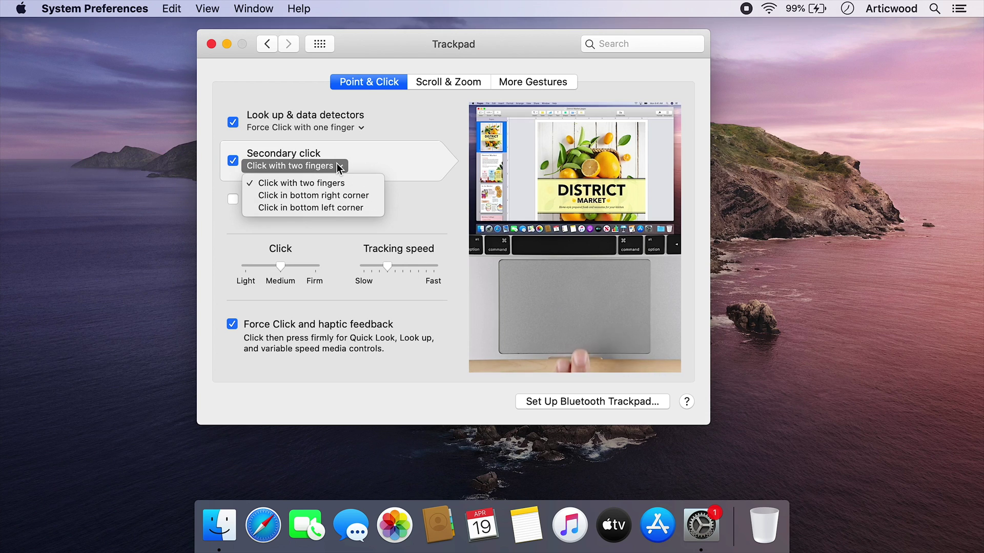
pyautogui.click(356, 193)
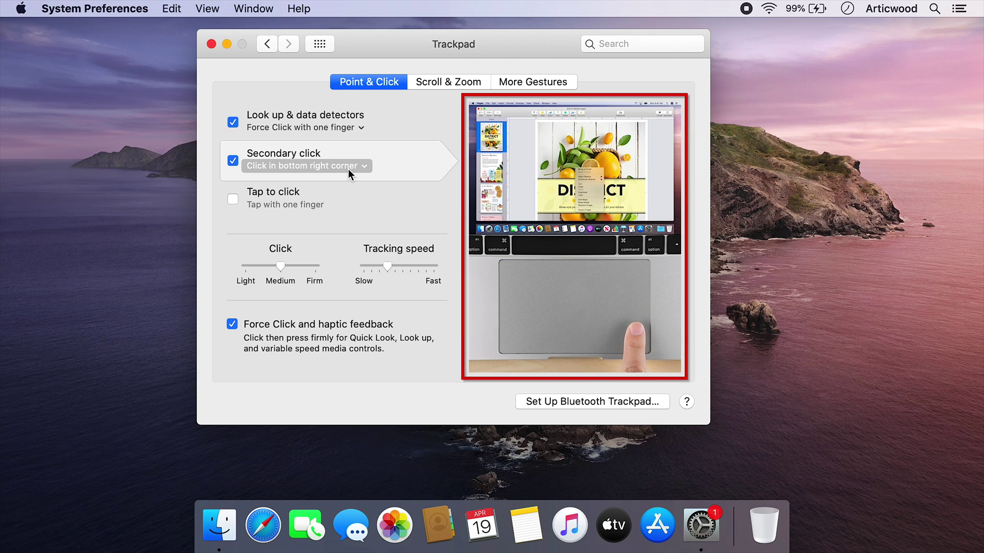
# Turn on Tap to click and increase the trackpad's tracking speed.
pyautogui.click(233, 201)
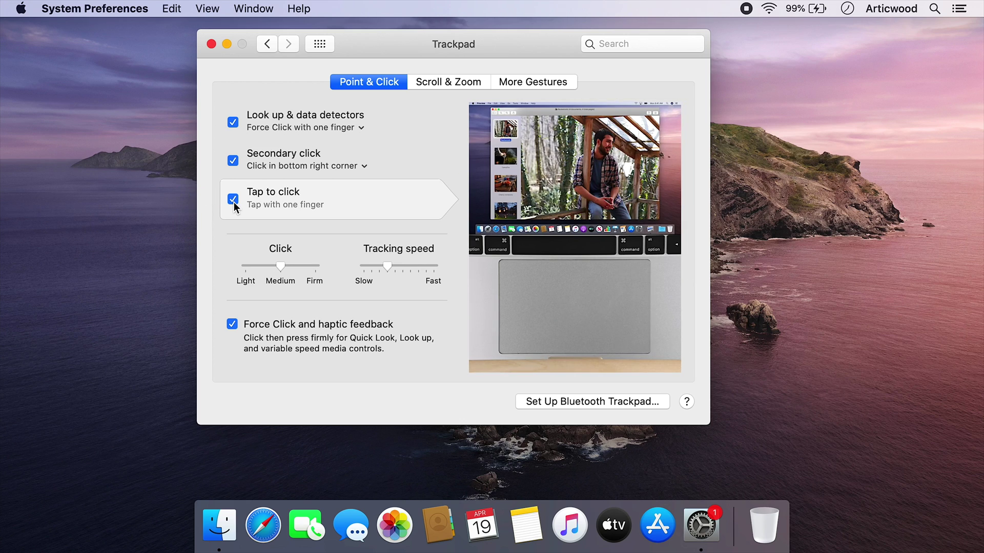
pyautogui.click(409, 270)
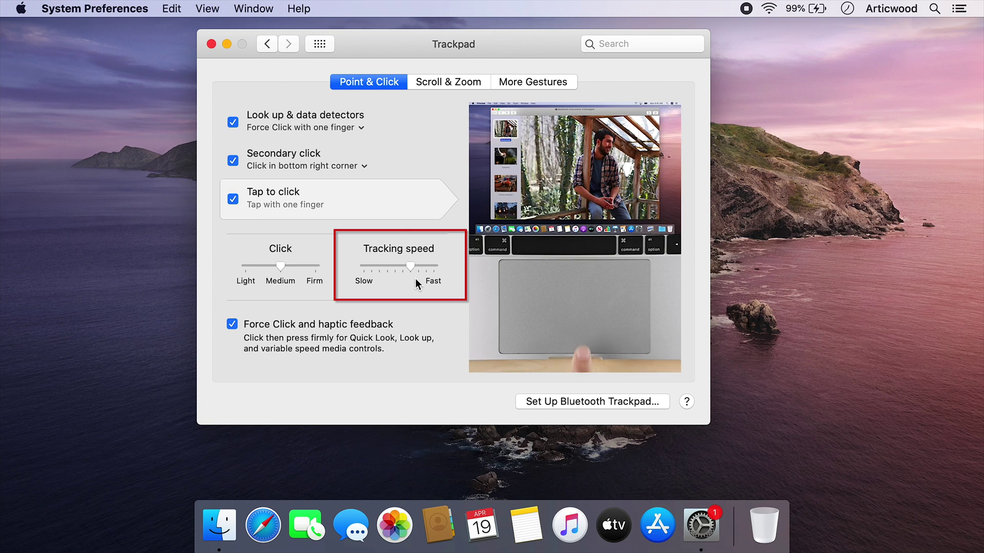
# Examine the trackpad's Scroll & Zoom demonstrations and the More Gestures options, and return to the System Preferences overview.
pyautogui.click(451, 82)
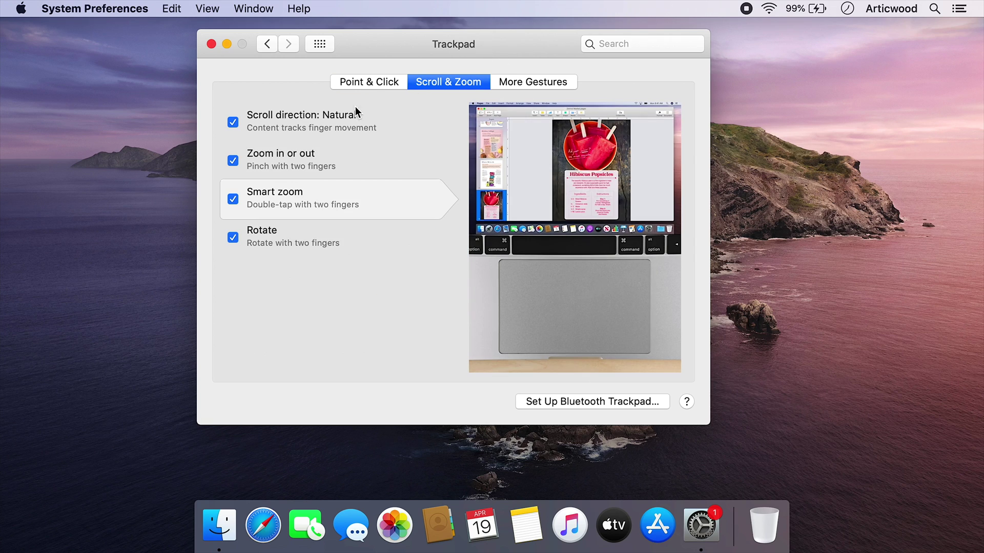
pyautogui.moveTo(318, 131)
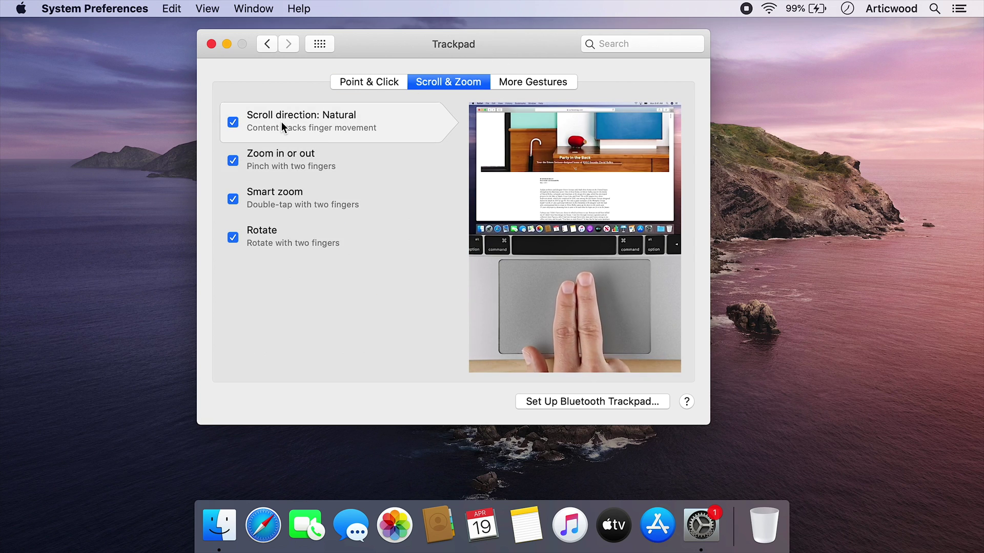
pyautogui.moveTo(293, 164)
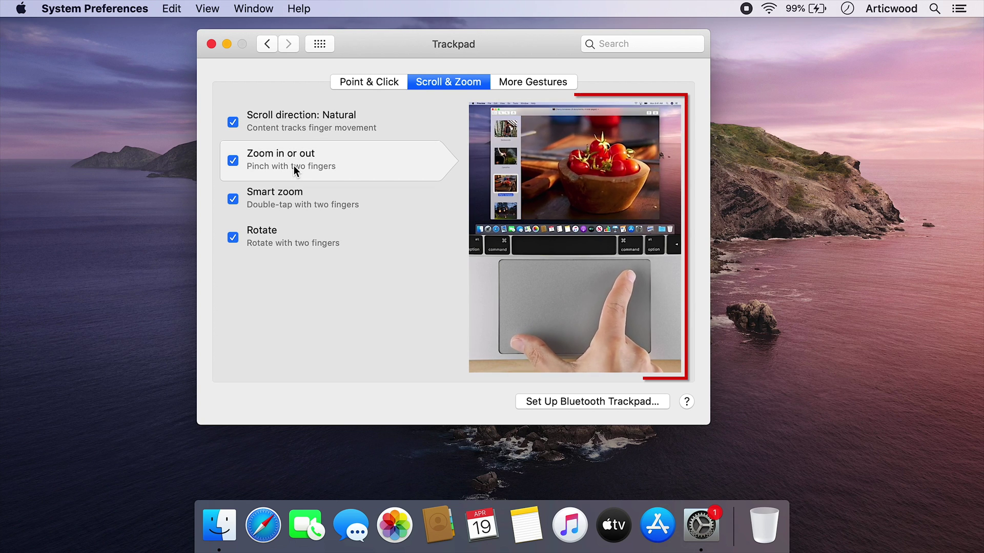
pyautogui.moveTo(299, 200)
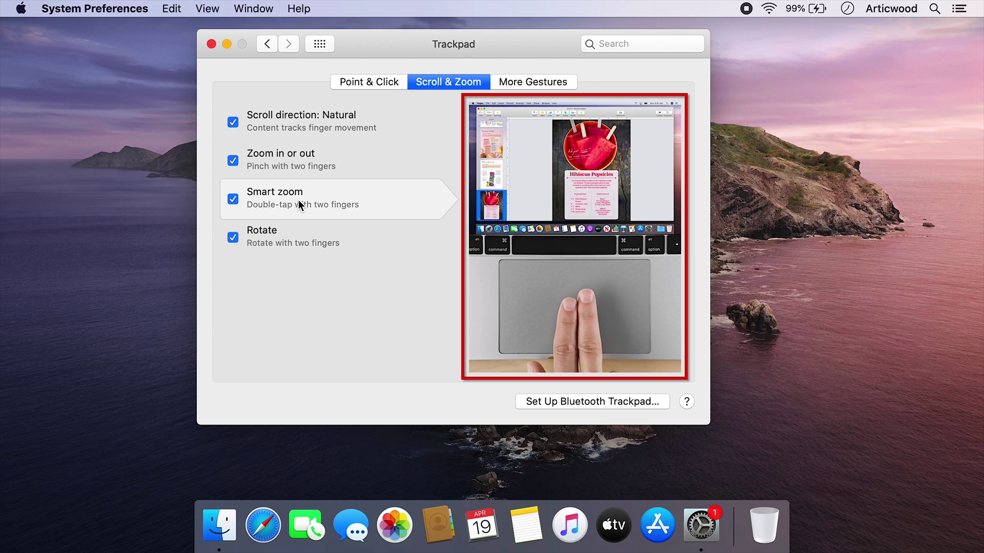
pyautogui.moveTo(299, 242)
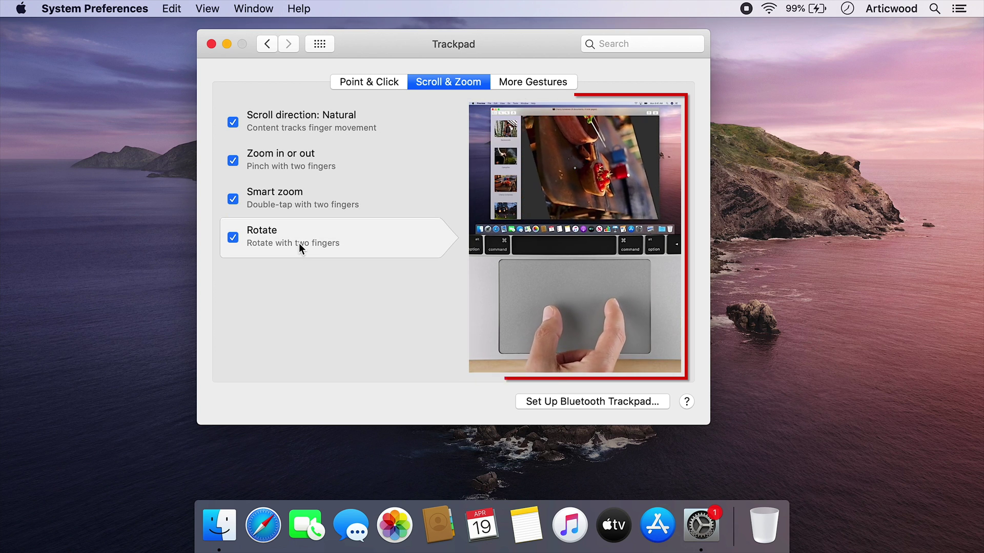
pyautogui.click(546, 84)
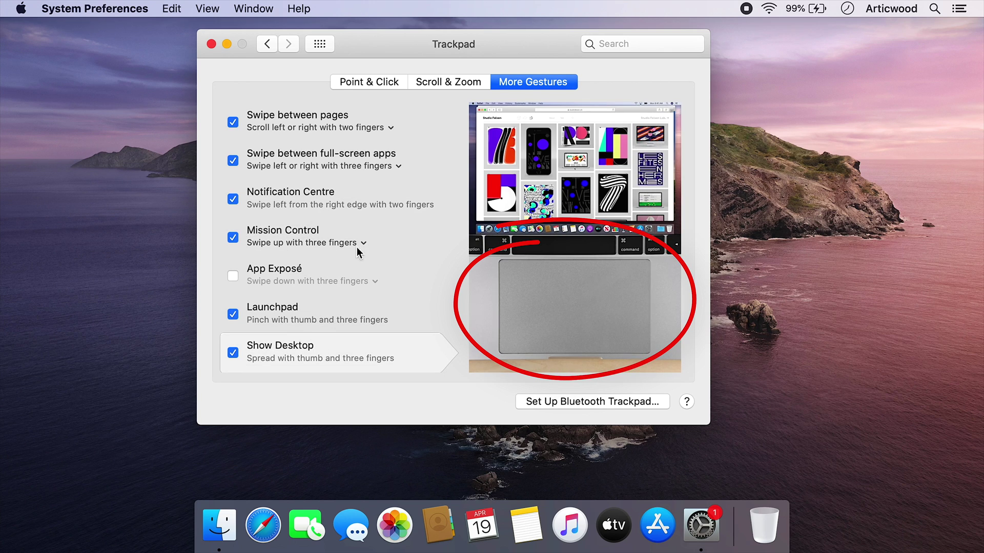
pyautogui.click(267, 44)
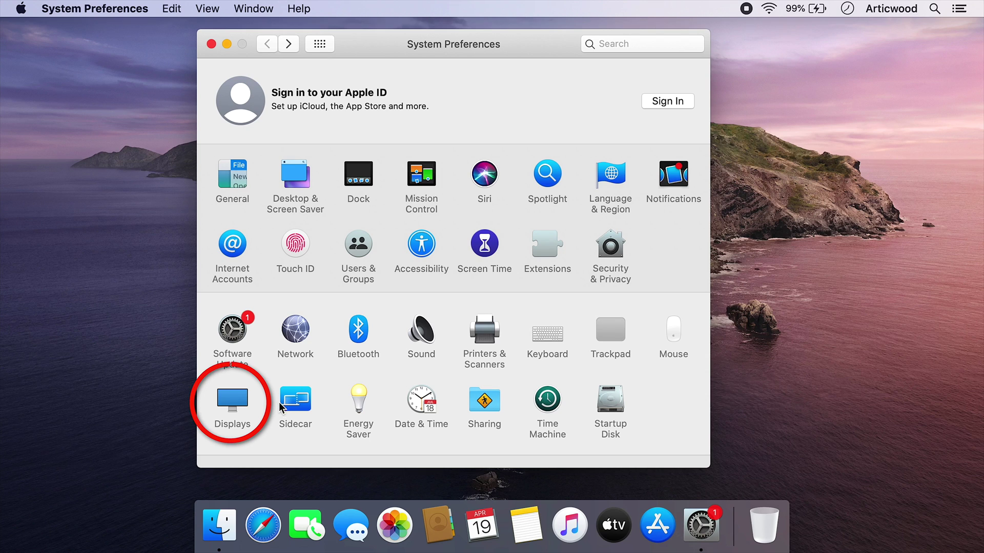
# Review the scaled resolution and brightness options in Displays and the Battery and Power Adapter settings in Energy Saver.
pyautogui.click(245, 404)
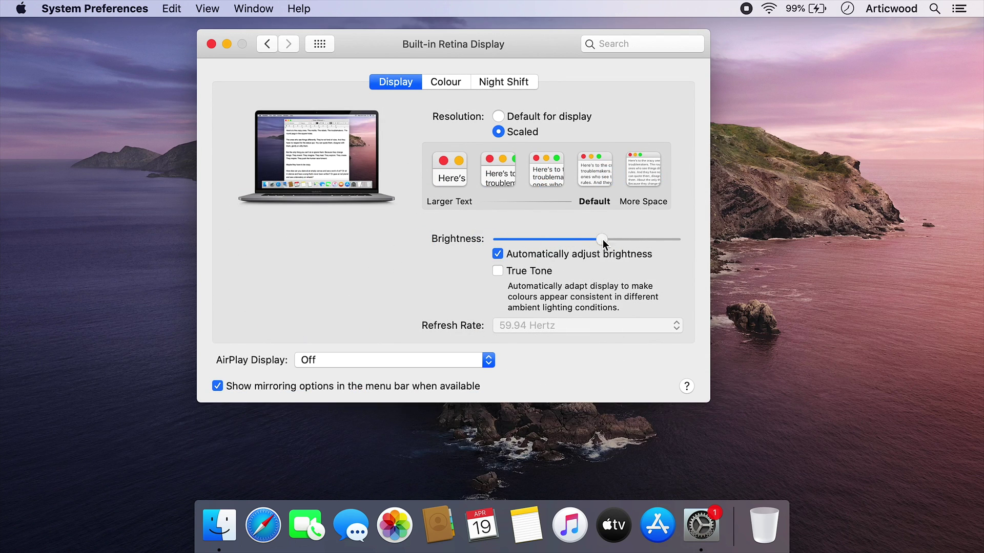
pyautogui.click(439, 179)
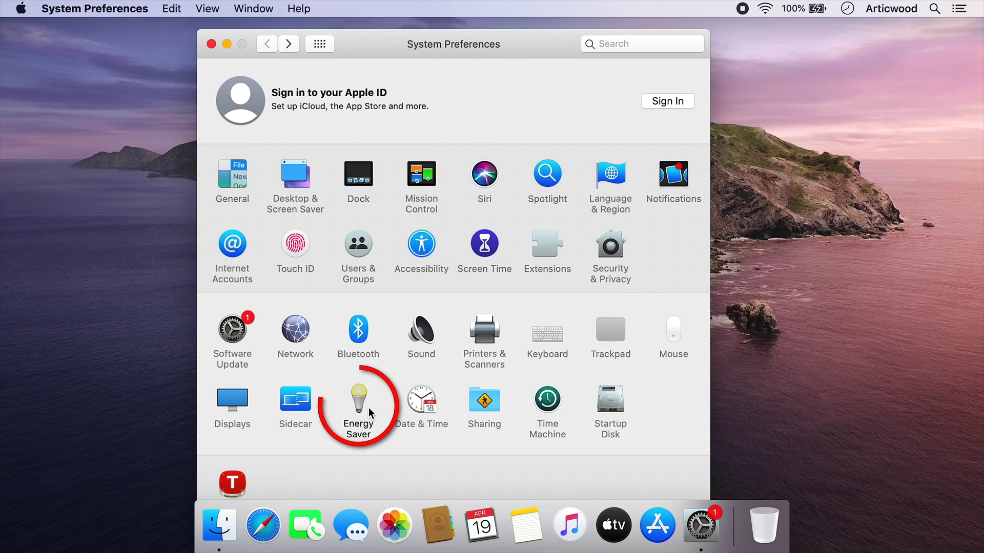
pyautogui.click(361, 408)
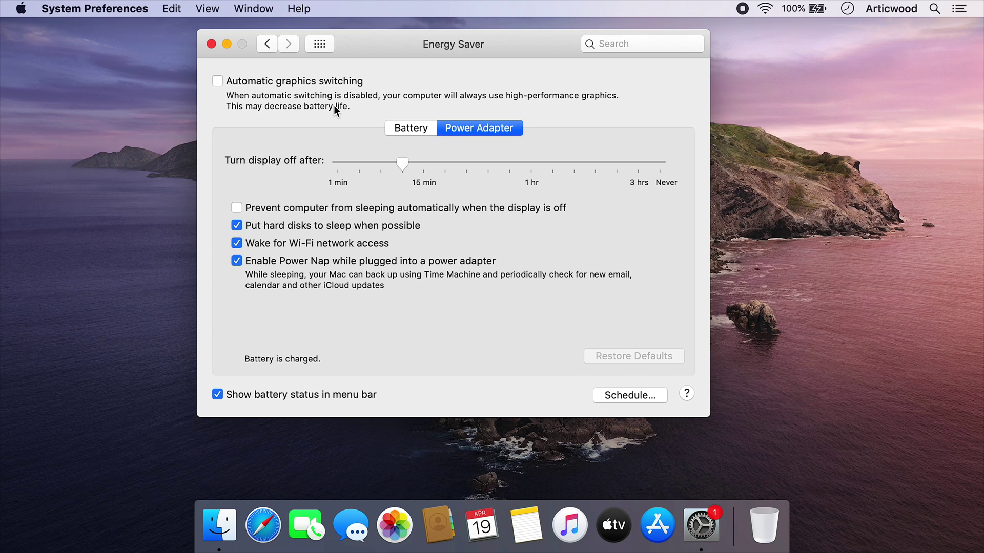
pyautogui.click(409, 132)
pyautogui.click(486, 128)
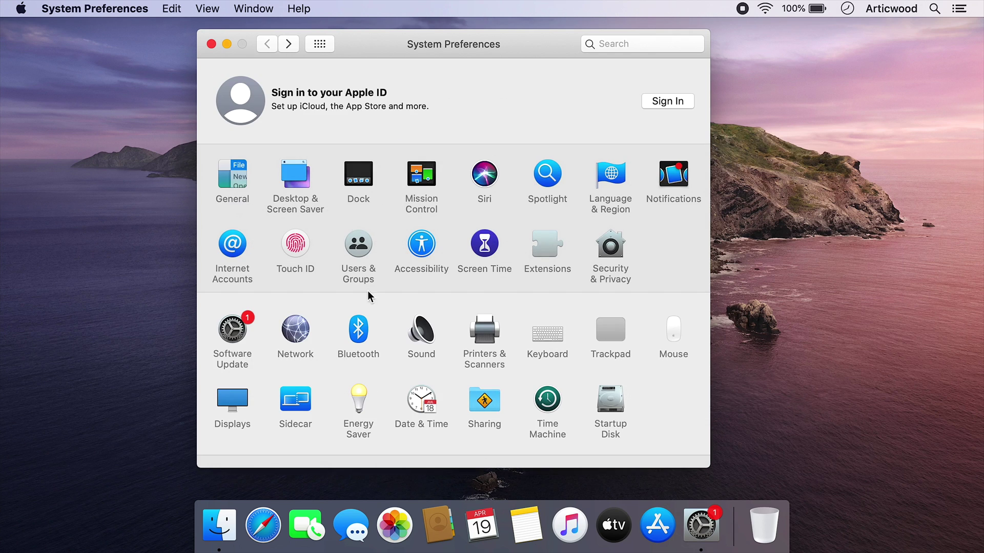
# View the Date & Time settings, return to the overview and close System Preferences.
pyautogui.click(425, 402)
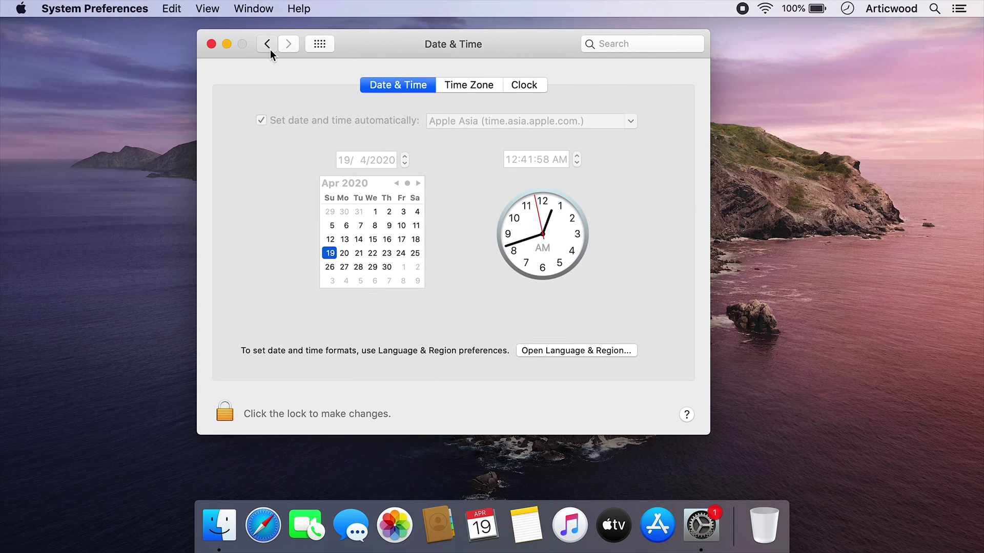
pyautogui.click(269, 50)
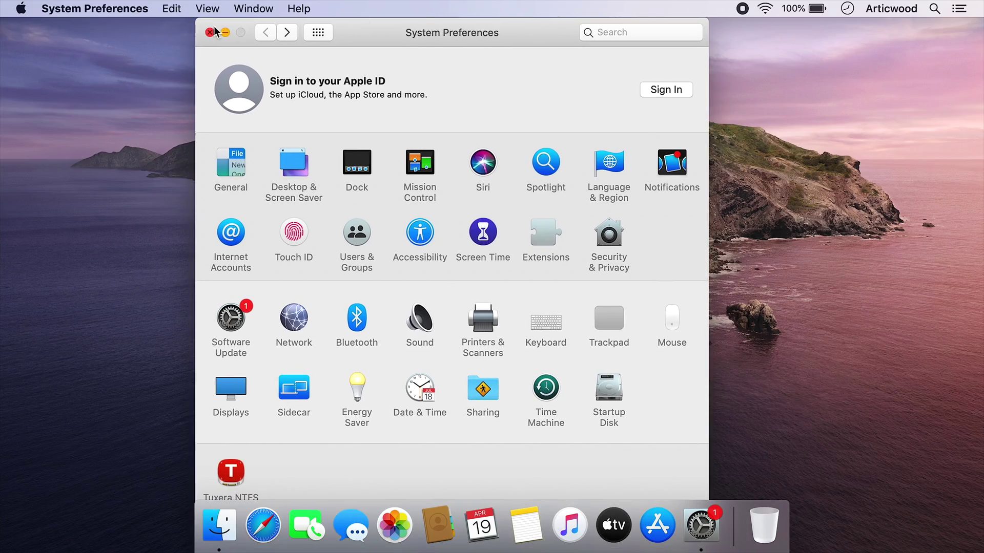
pyautogui.click(214, 33)
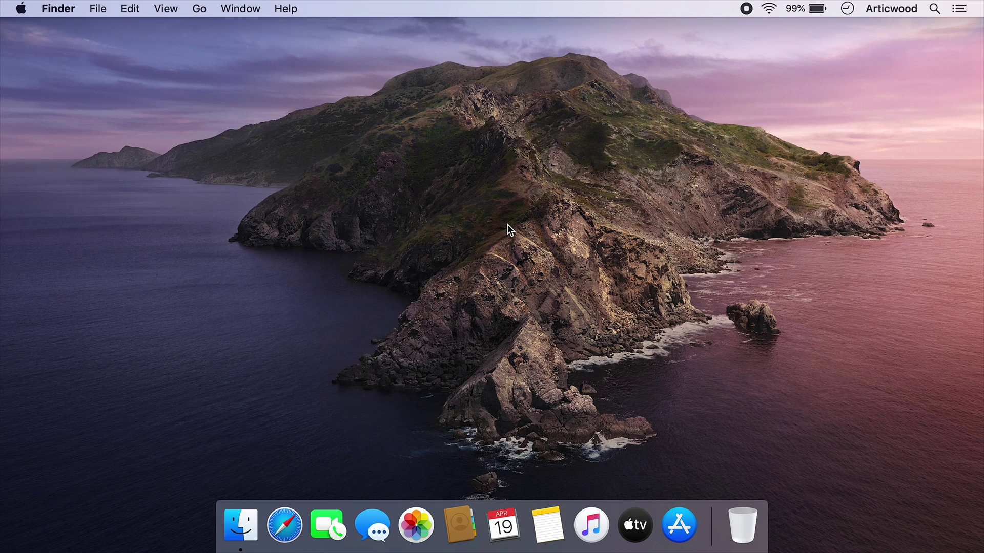
# Show hard disks on the desktop through the Finder preferences and close the preferences window.
pyautogui.click(58, 9)
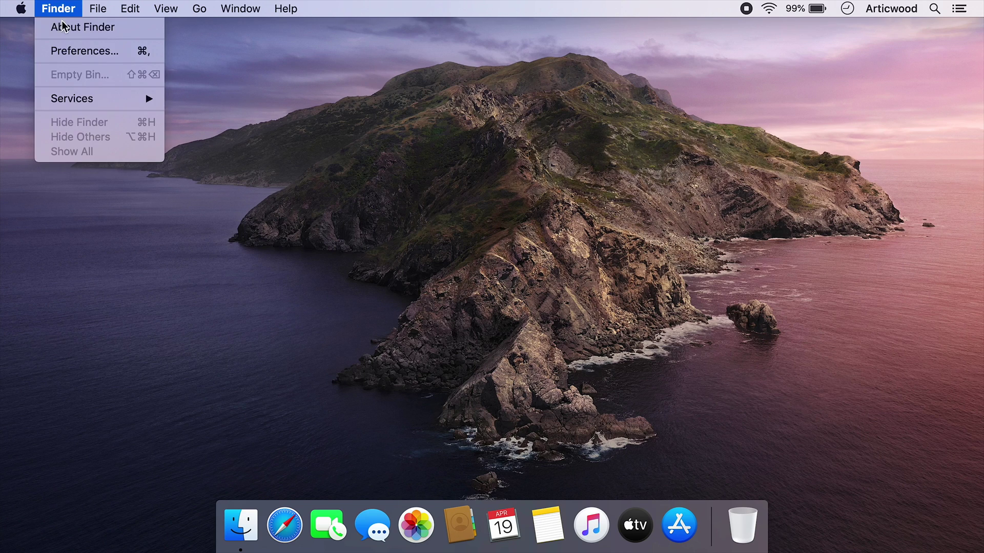
pyautogui.click(75, 48)
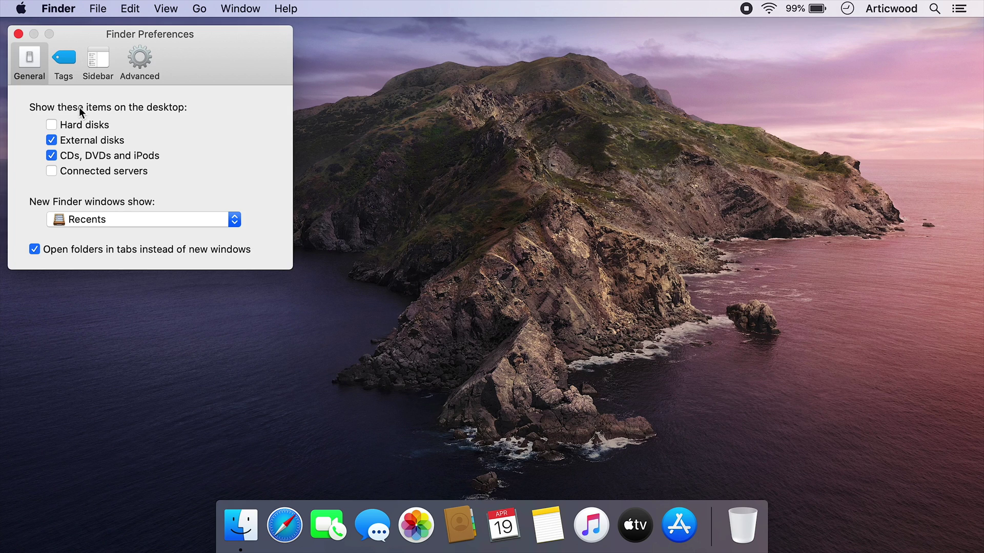
pyautogui.click(53, 125)
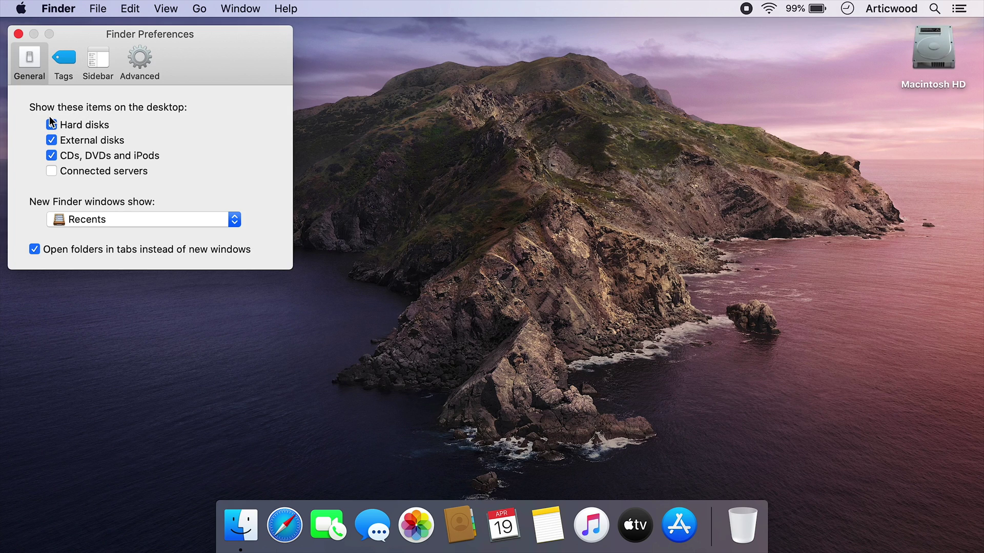
pyautogui.click(20, 36)
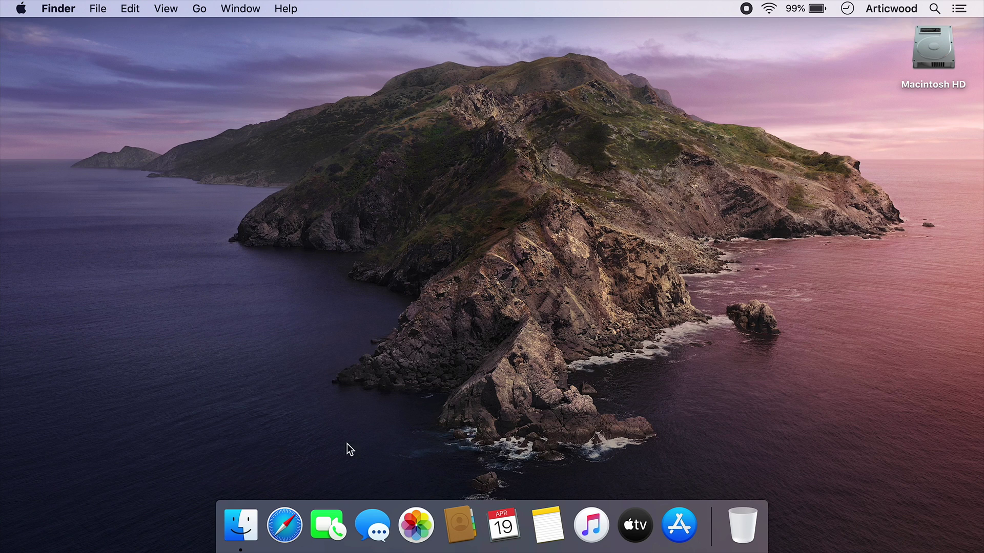
# Open a Finder window and close it, and open Macintosh HD from the desktop.
pyautogui.click(241, 522)
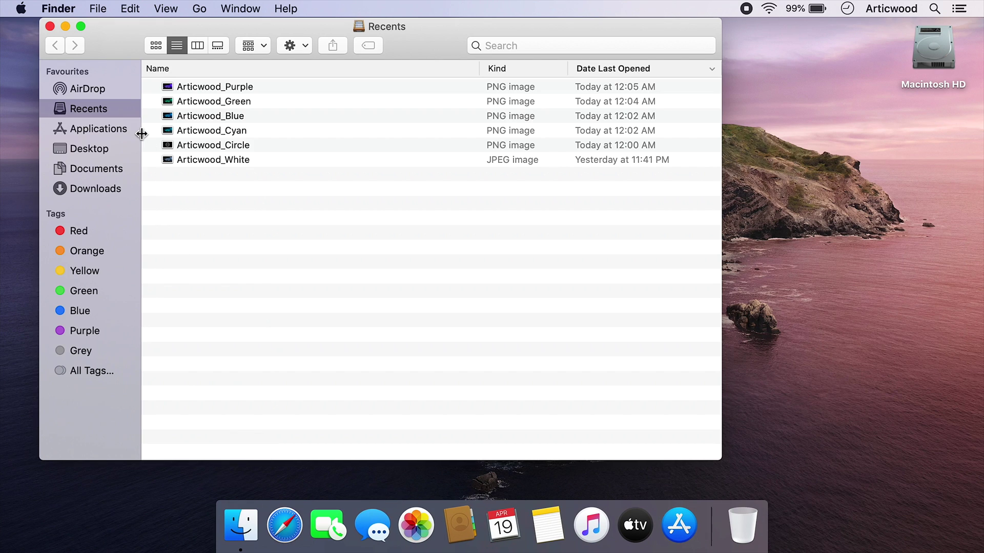
pyautogui.click(49, 26)
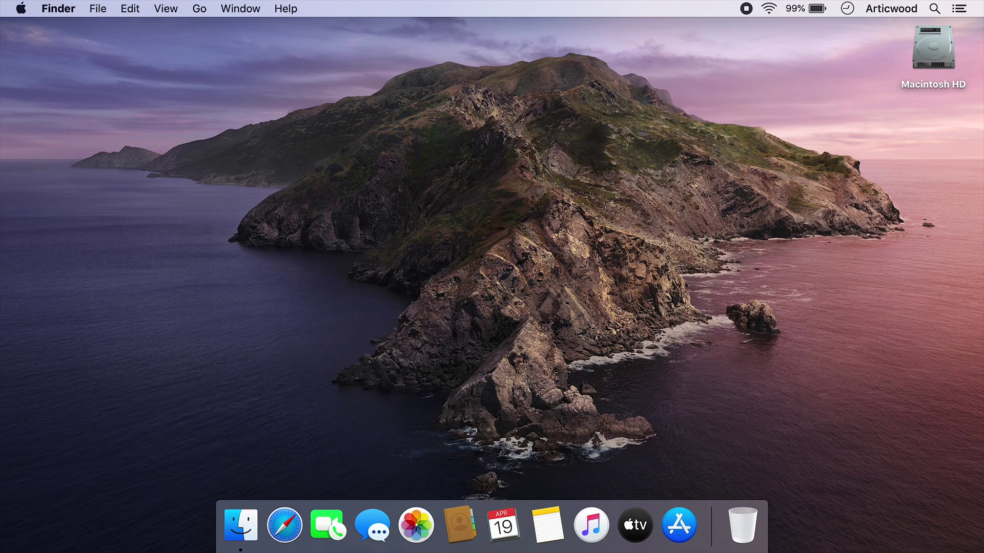
pyautogui.doubleClick(932, 58)
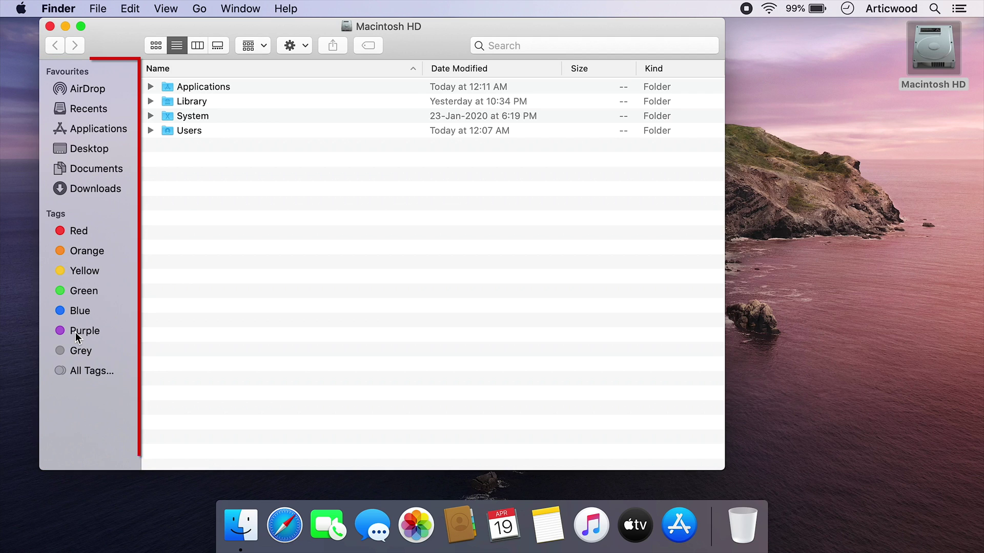
# Demonstrate full screen, minimising and restoring on the Macintosh HD window, and close the window.
pyautogui.click(82, 30)
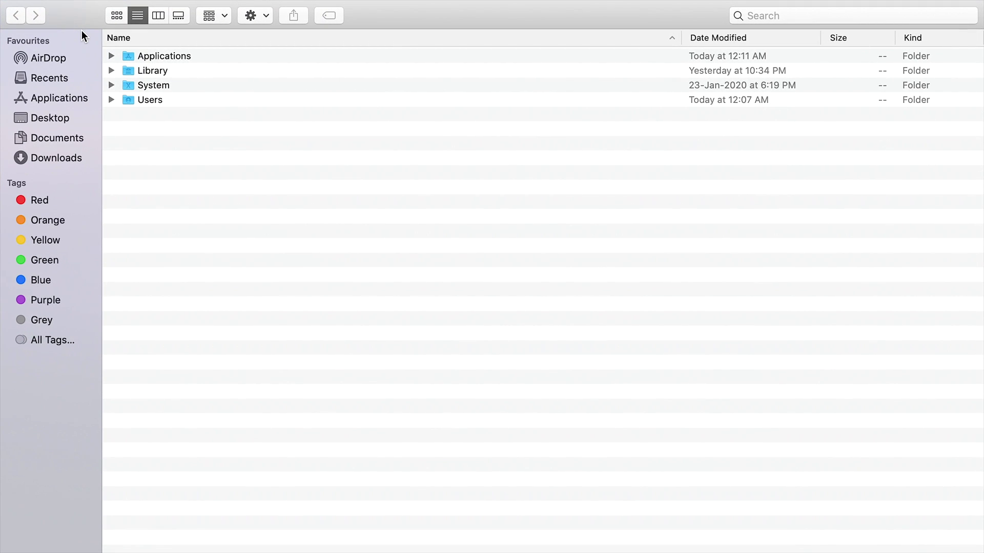
pyautogui.moveTo(70, 1)
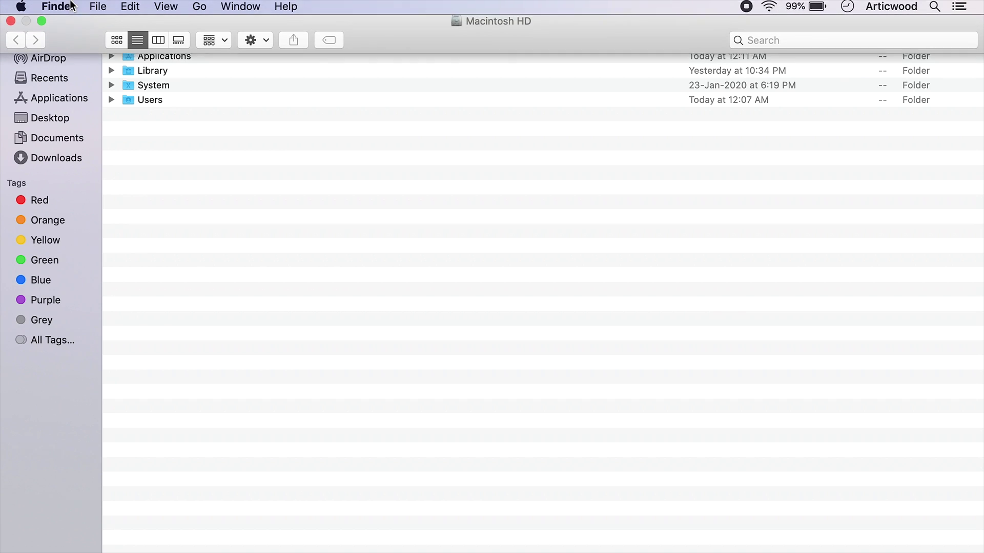
pyautogui.click(42, 26)
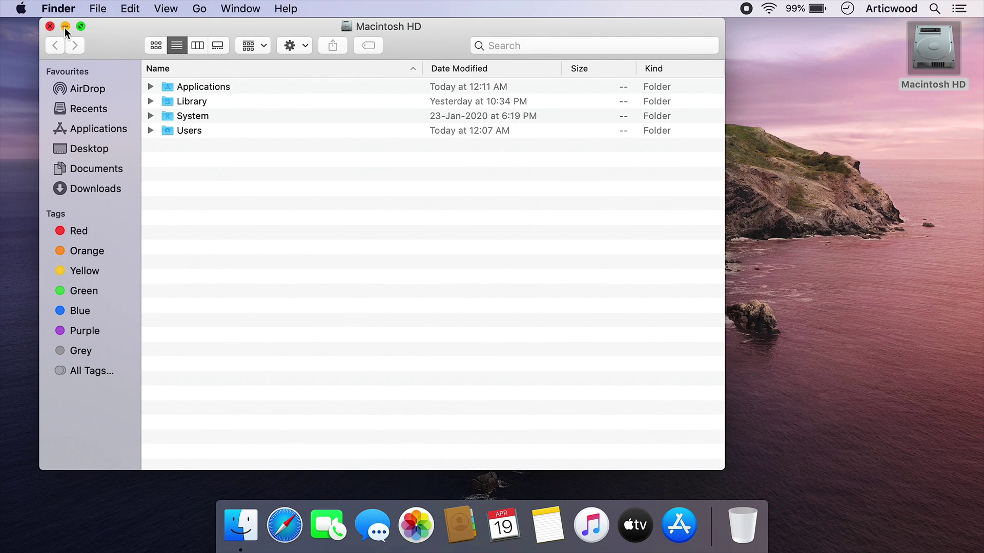
pyautogui.click(65, 26)
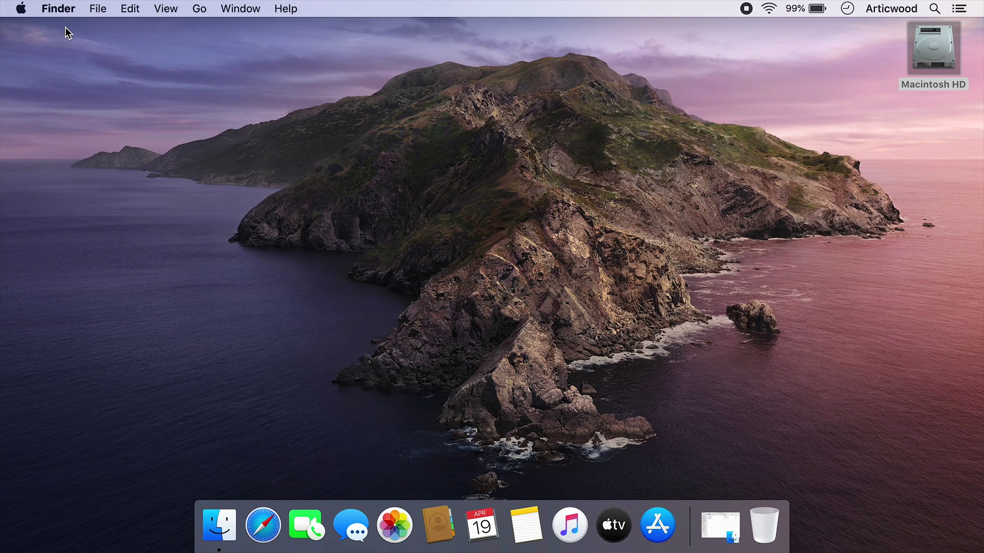
pyautogui.click(723, 526)
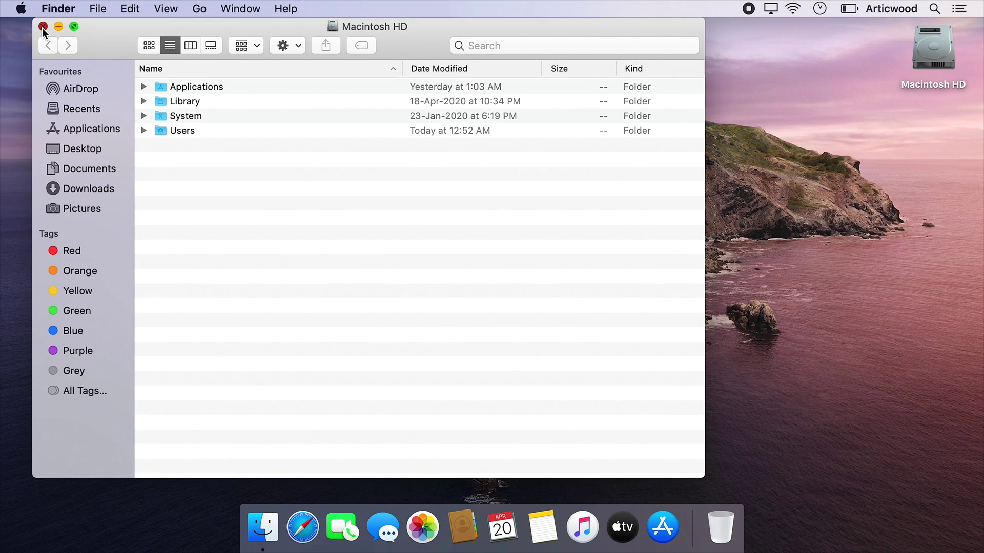
pyautogui.click(42, 26)
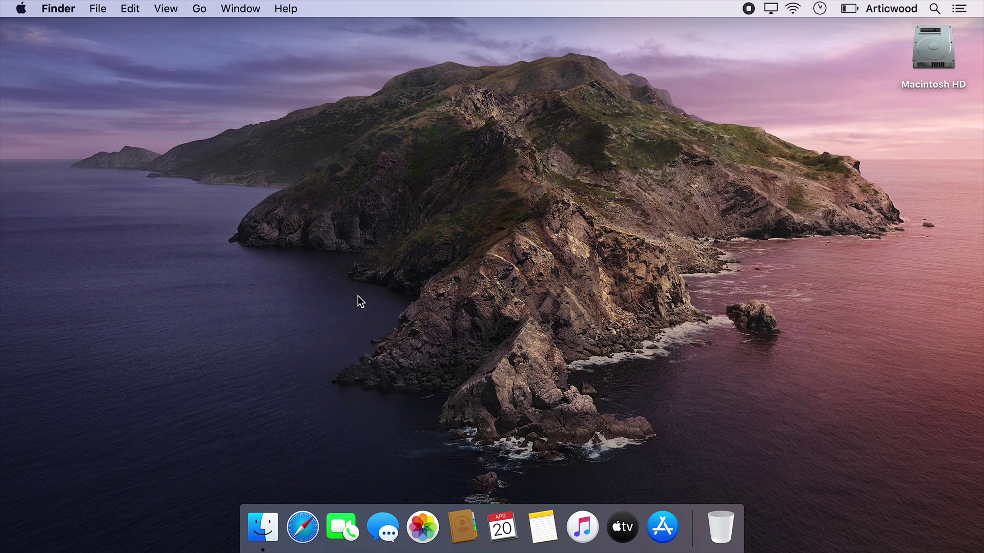
# Open Safari, close its window, and quit the application completely.
pyautogui.click(301, 526)
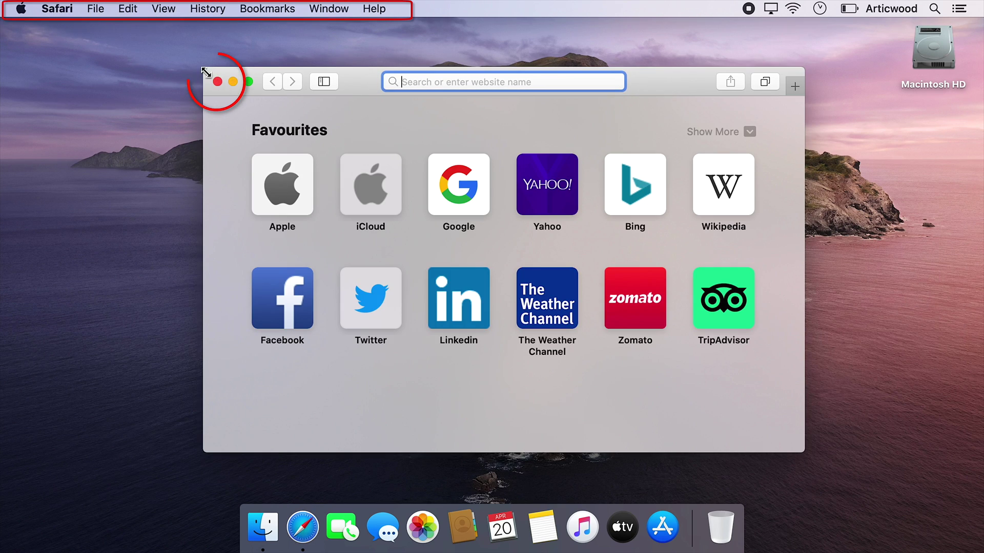
pyautogui.click(218, 82)
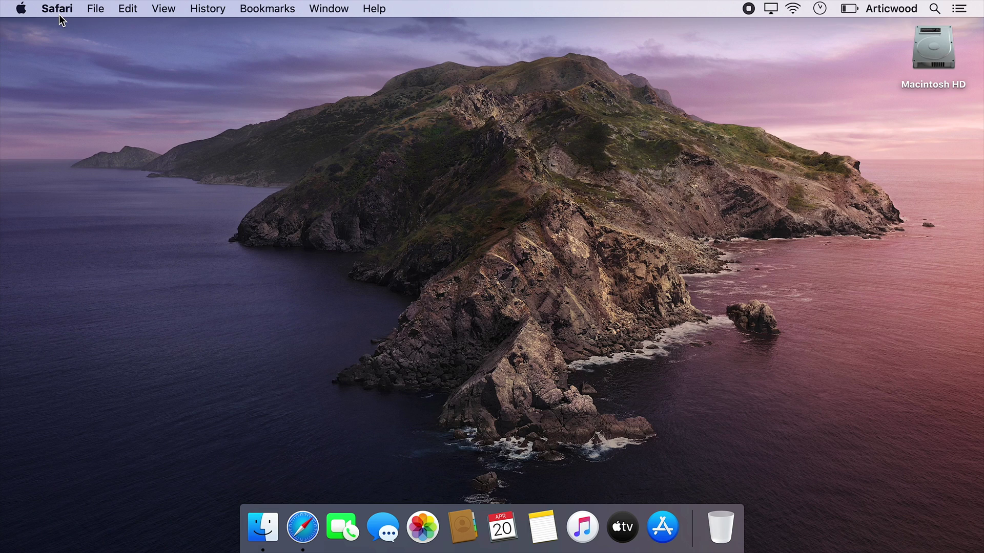
pyautogui.click(60, 14)
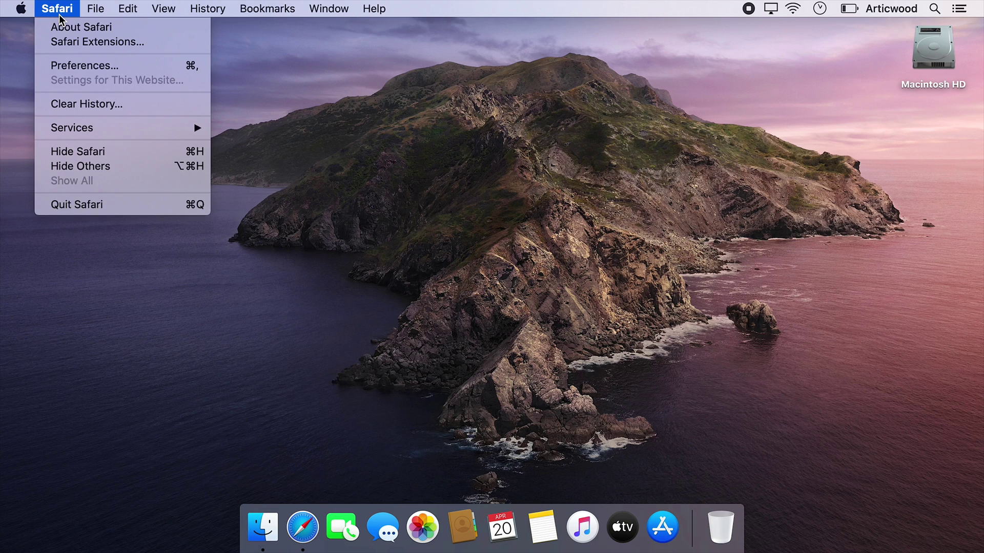
pyautogui.click(122, 204)
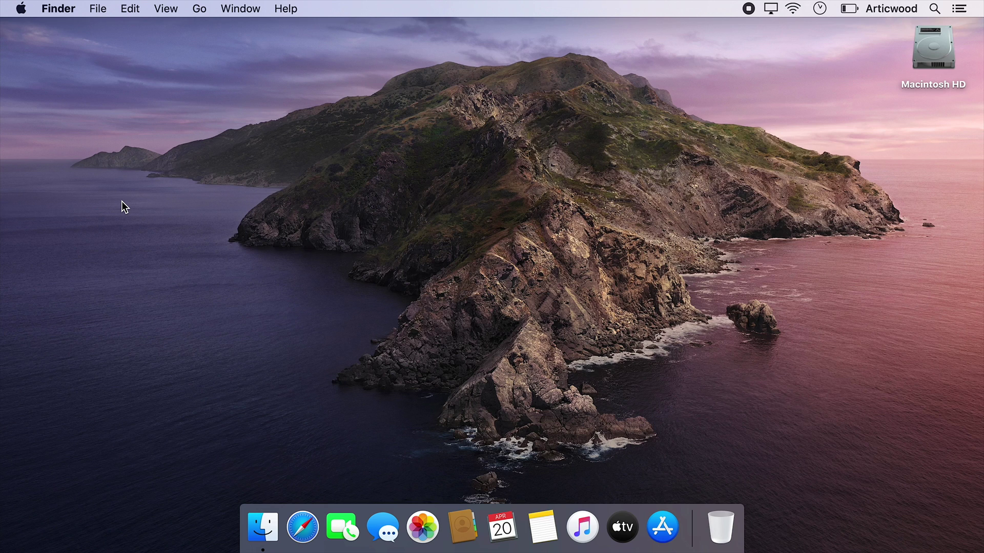
# Reopen Macintosh HD, resize its window and move it to the middle of the desktop, and show the Documents folder in it.
pyautogui.doubleClick(921, 59)
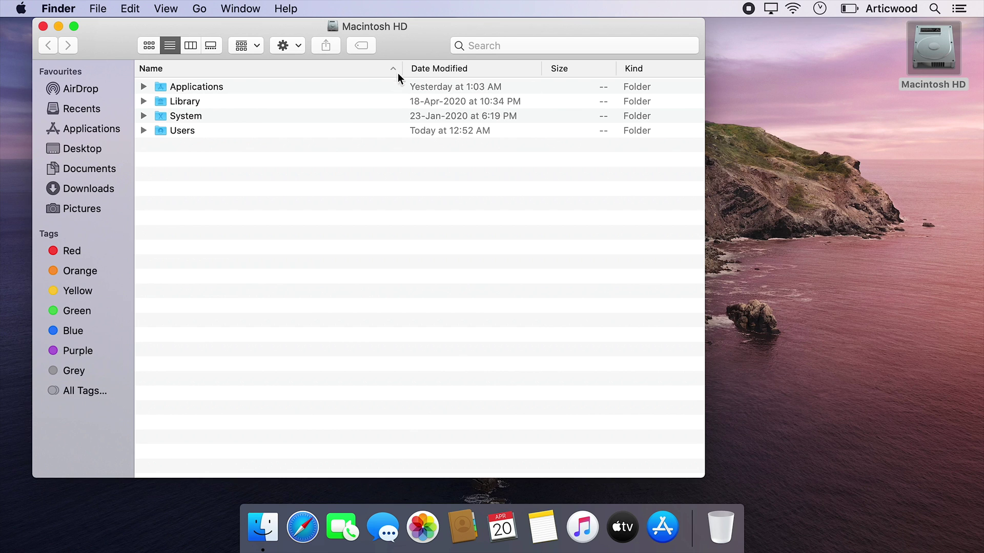
pyautogui.moveTo(706, 477); pyautogui.dragTo(679, 469)
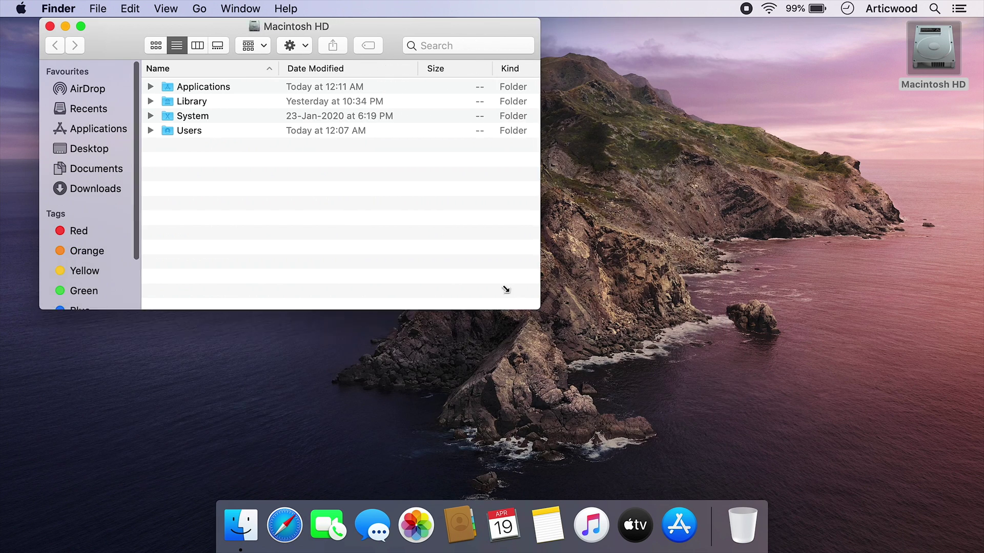
pyautogui.moveTo(506, 289); pyautogui.dragTo(694, 478)
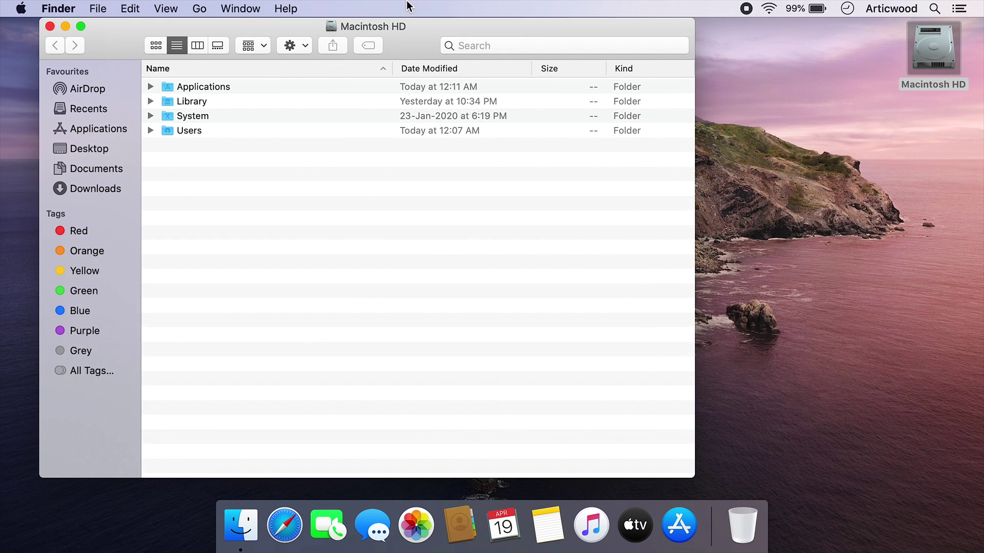
pyautogui.moveTo(409, 26); pyautogui.dragTo(521, 48)
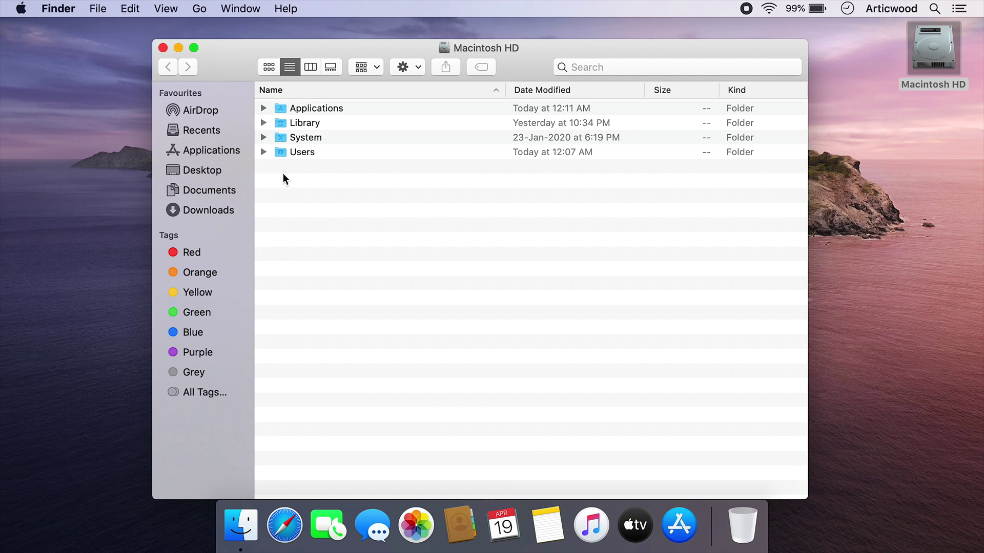
pyautogui.click(223, 201)
pyautogui.click(222, 191)
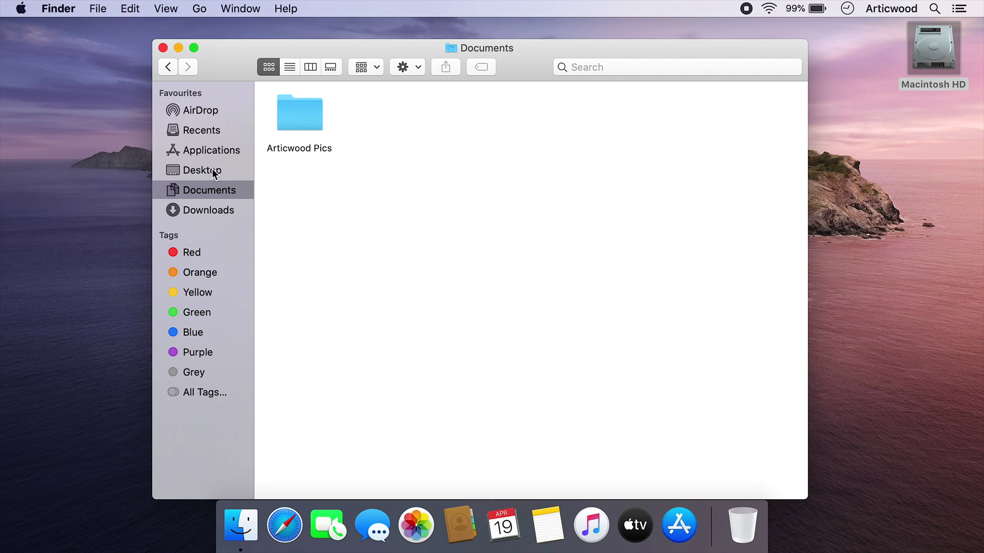
# Add Movies, Music and Pictures to the sidebar favourites through the Finder preferences and close the preferences window.
pyautogui.click(59, 9)
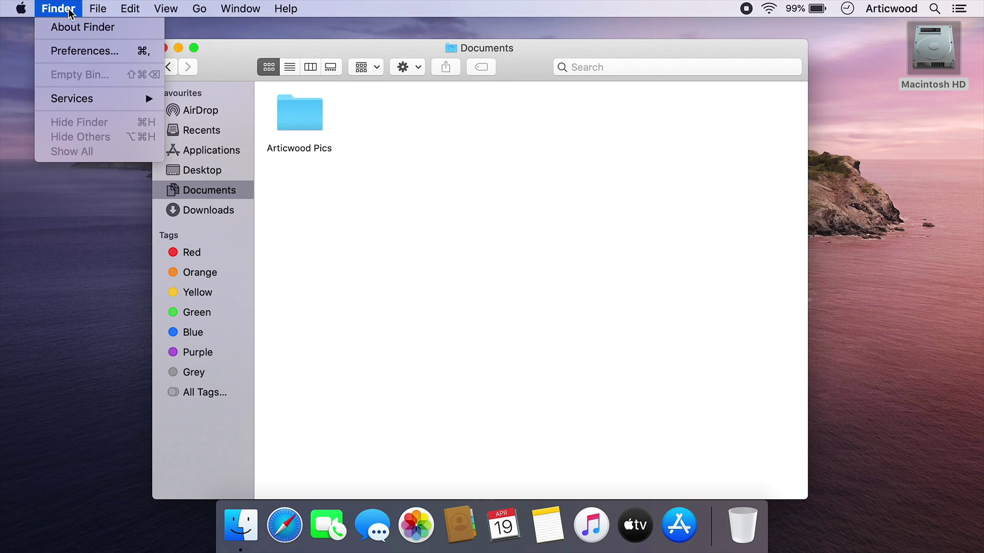
pyautogui.click(85, 51)
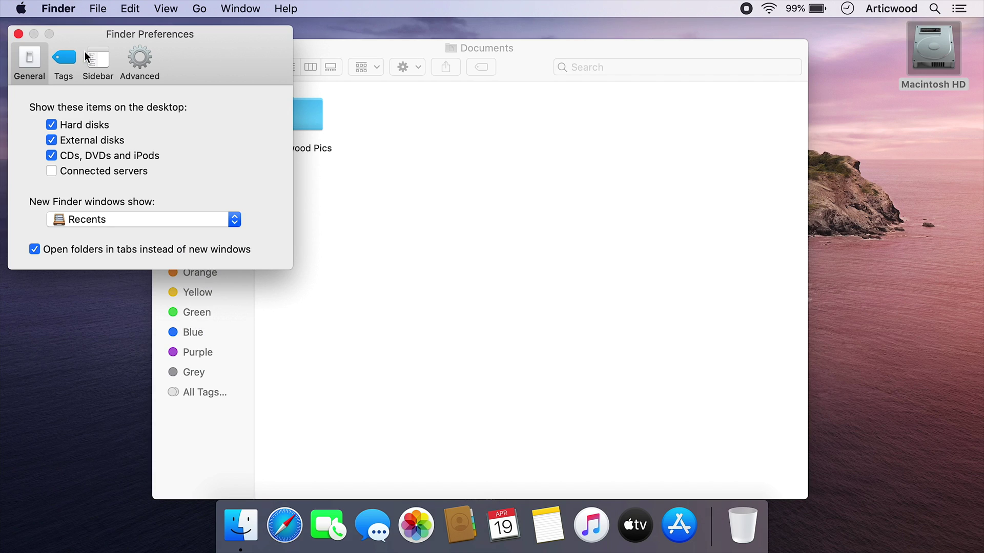
pyautogui.moveTo(148, 38); pyautogui.dragTo(543, 14)
pyautogui.click(552, 101)
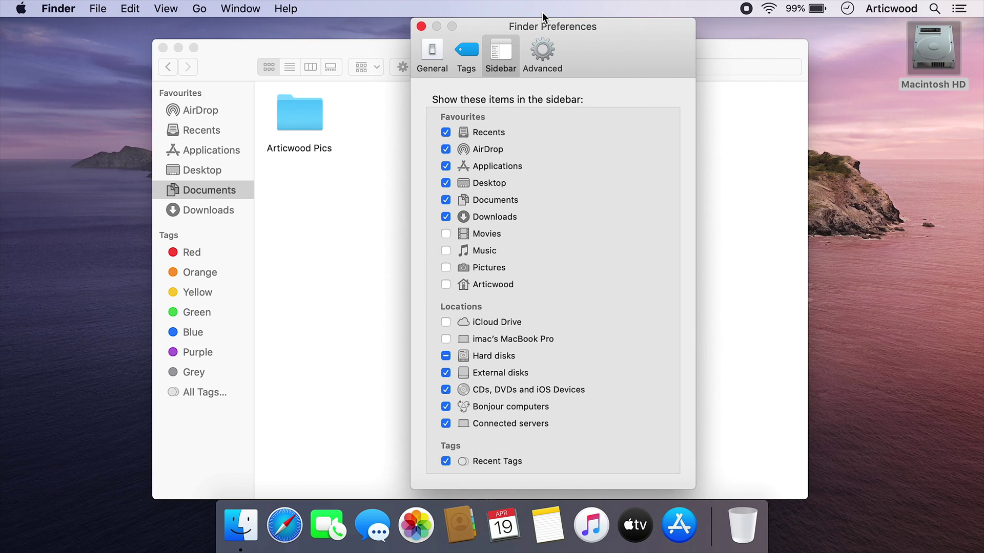
pyautogui.click(445, 233)
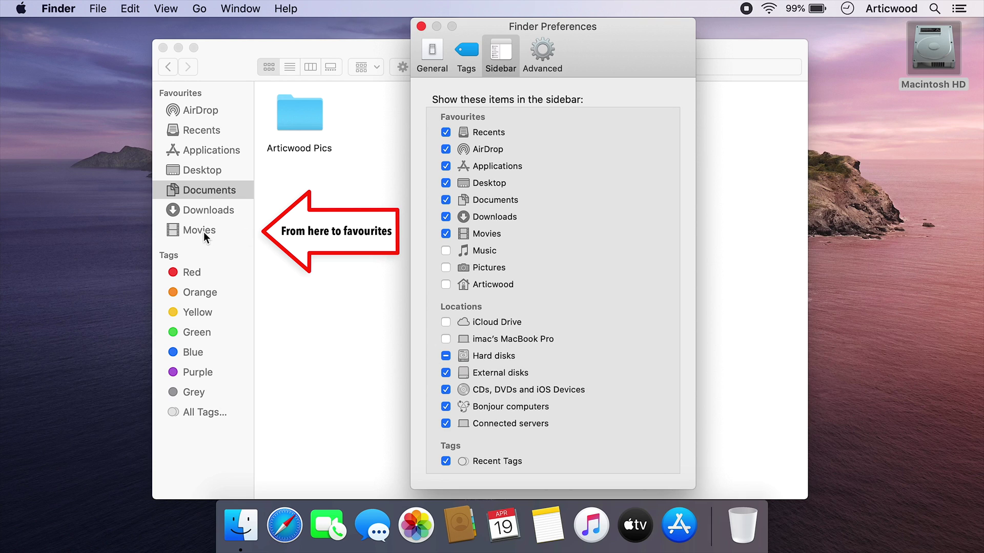
pyautogui.click(445, 251)
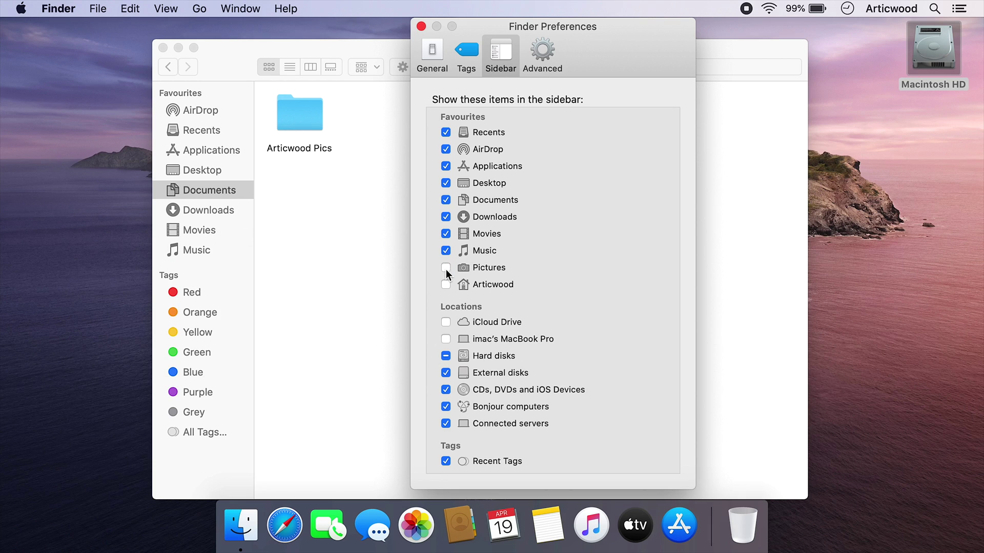
pyautogui.click(446, 268)
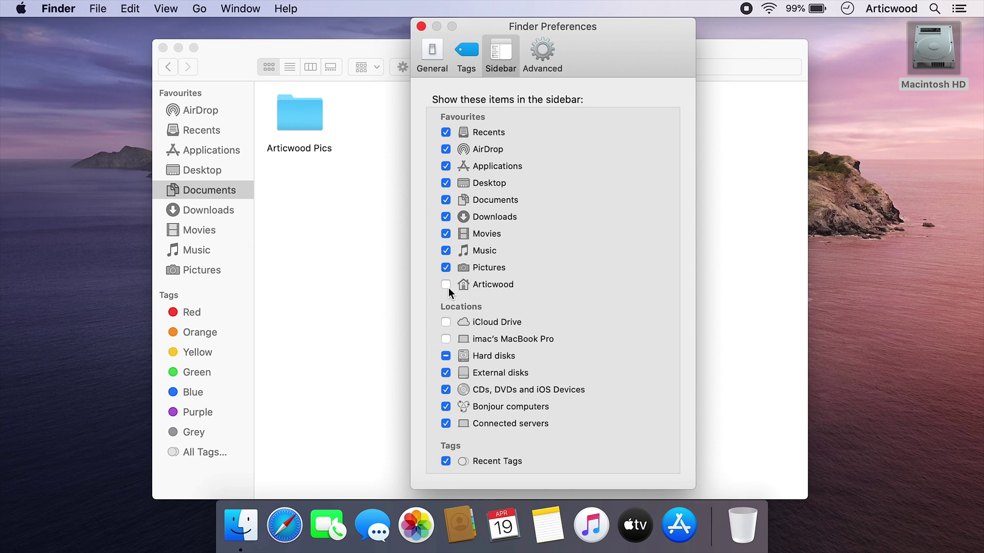
pyautogui.click(421, 27)
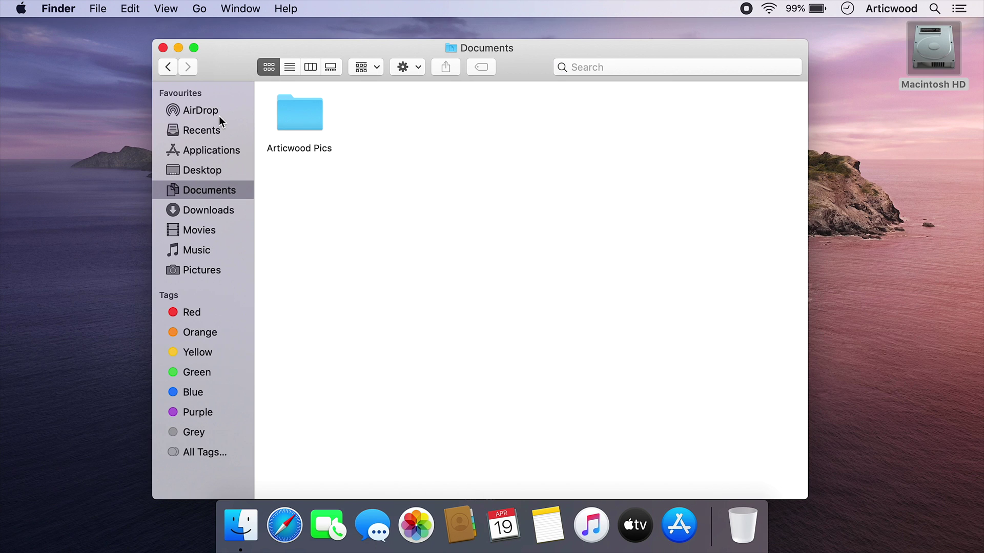
# Replace the Documents window with a centred Macintosh HD window and look through its Applications folder.
pyautogui.press('super+w')
pyautogui.doubleClick(939, 66)
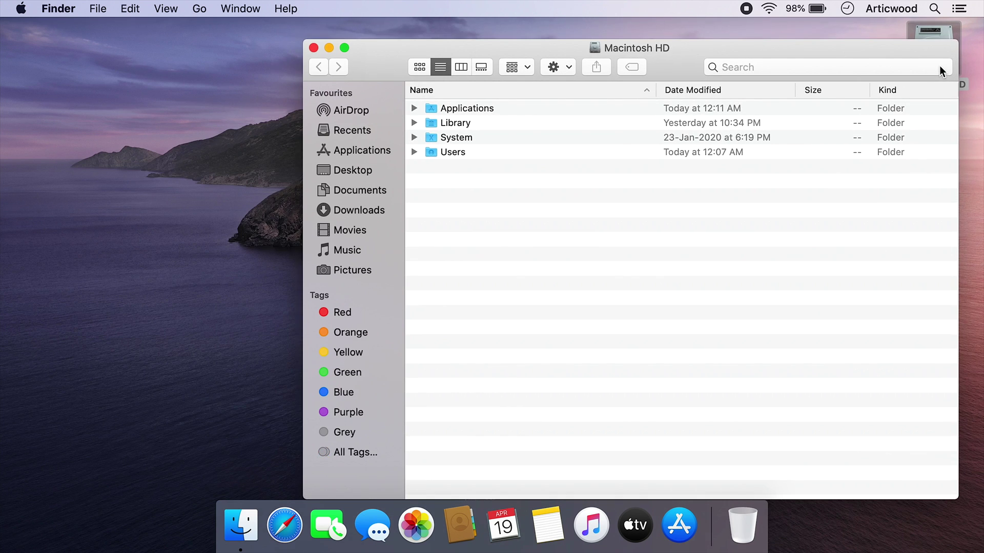
pyautogui.moveTo(476, 51); pyautogui.dragTo(330, 51)
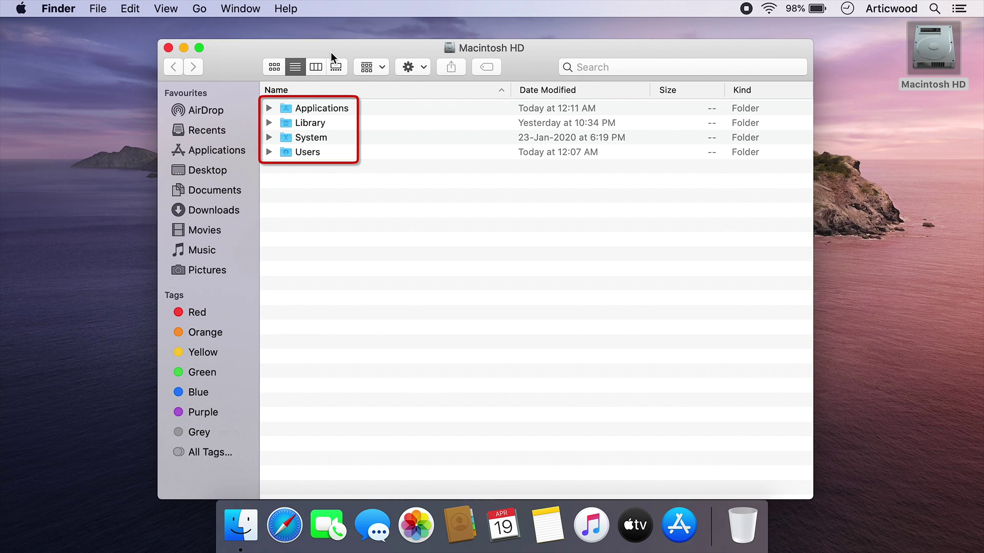
pyautogui.doubleClick(312, 109)
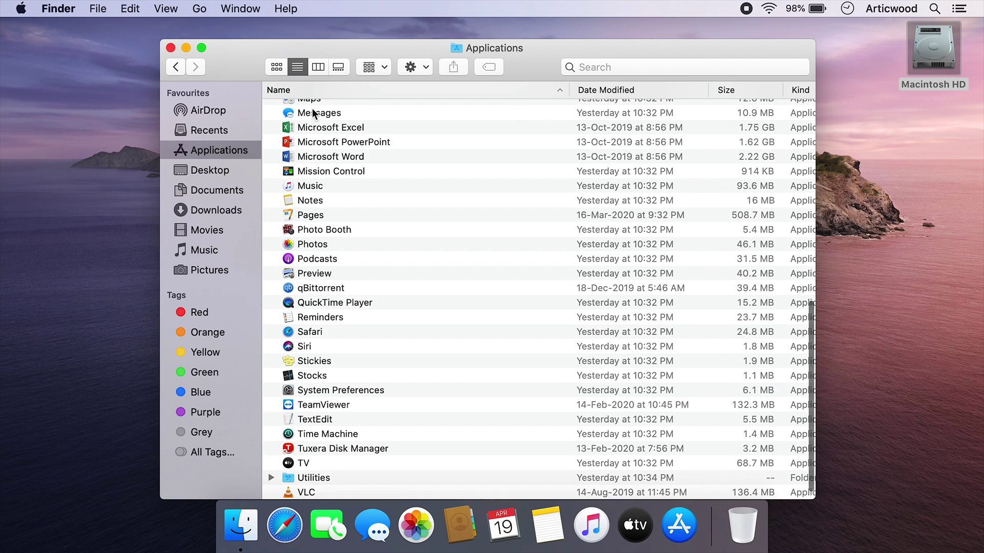
pyautogui.scroll(10, 349, 221)
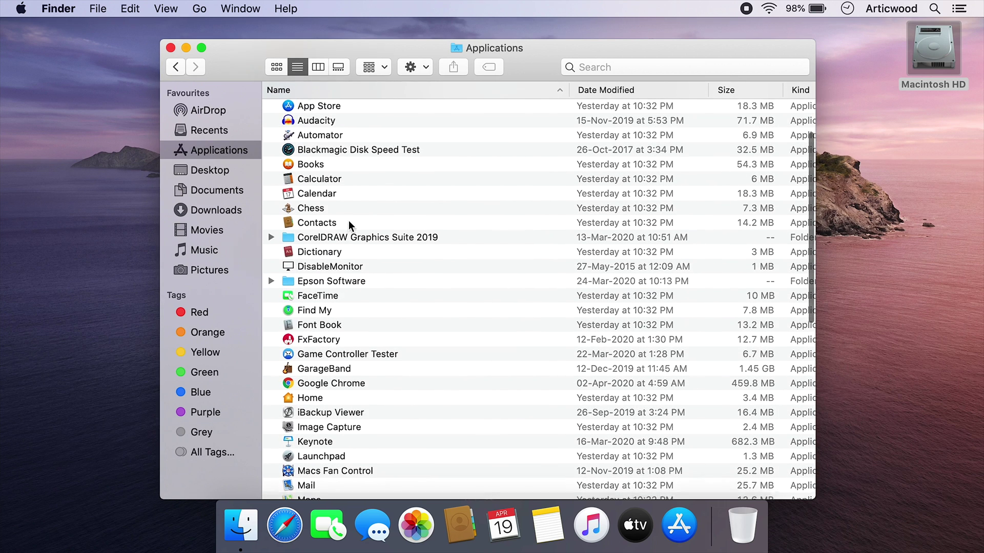
pyautogui.scroll(-5, 349, 220)
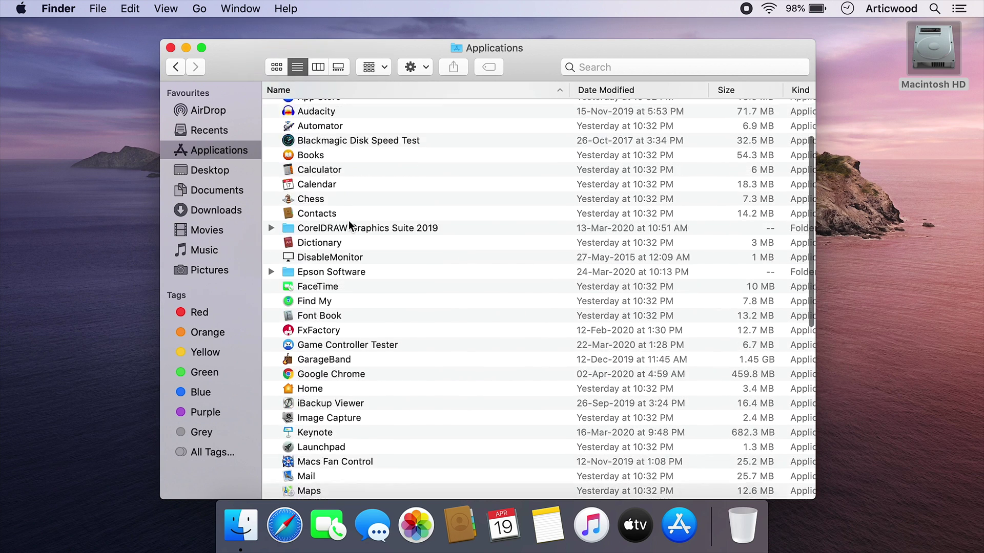
# Look through the Library, System and Users folders of Macintosh HD and the user's home folder, and close the window.
pyautogui.click(174, 67)
pyautogui.doubleClick(304, 123)
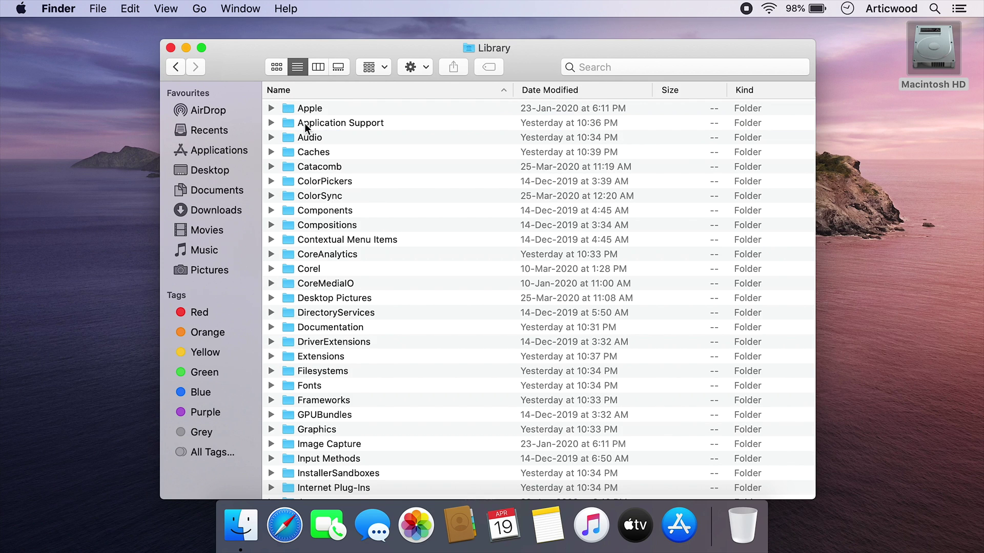
pyautogui.click(176, 68)
pyautogui.doubleClick(317, 137)
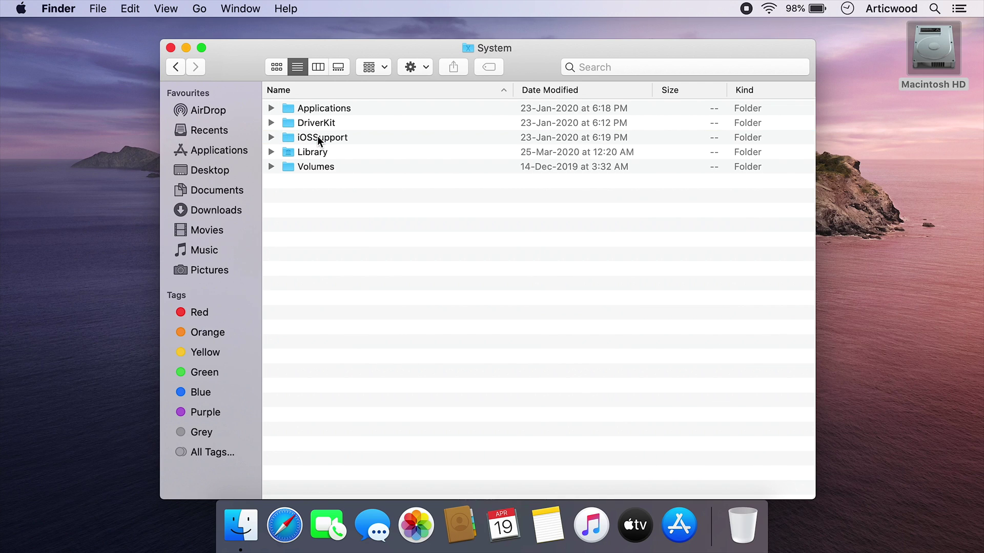
pyautogui.click(175, 67)
pyautogui.doubleClick(302, 154)
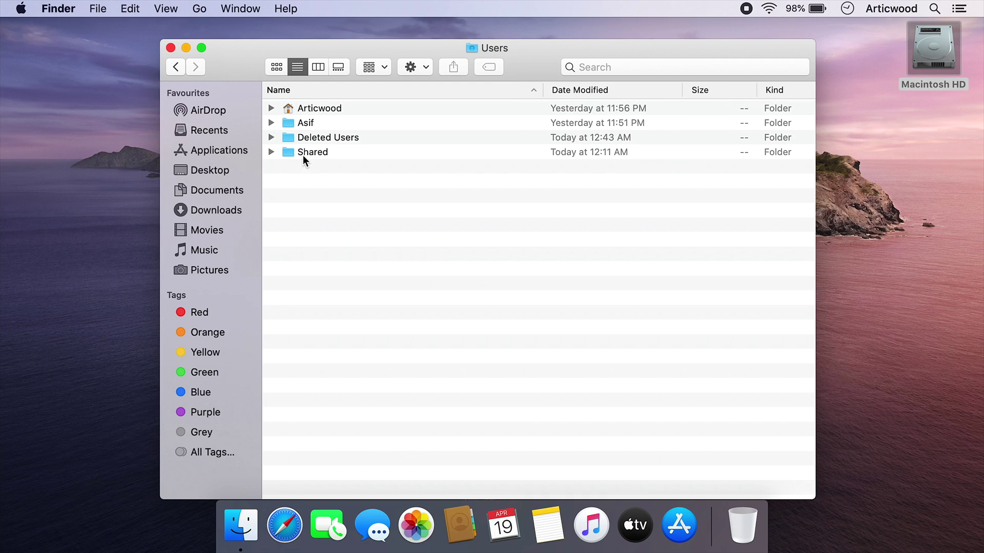
pyautogui.doubleClick(324, 109)
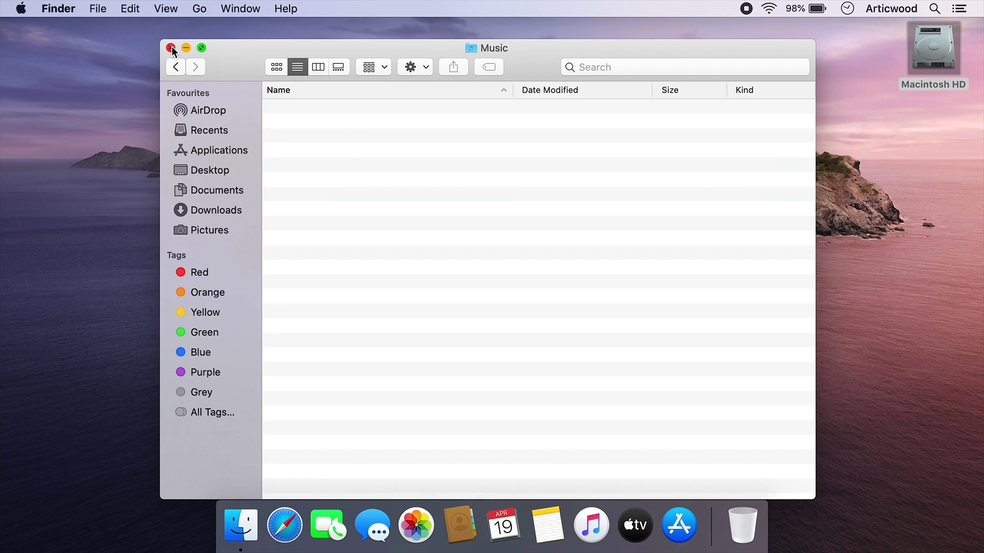
pyautogui.click(170, 48)
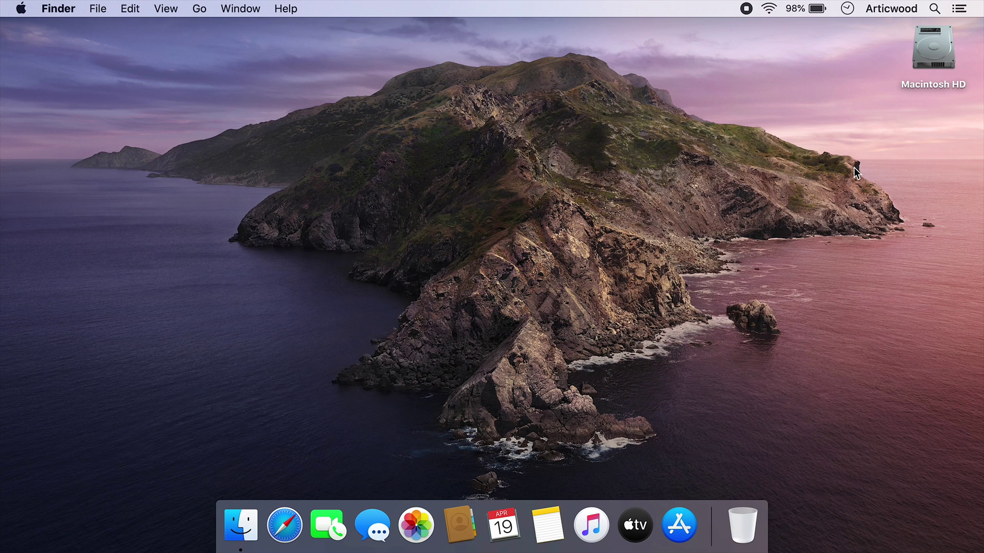
# Create a new folder on the desktop and rename it Demo.
pyautogui.rightClick(854, 167)
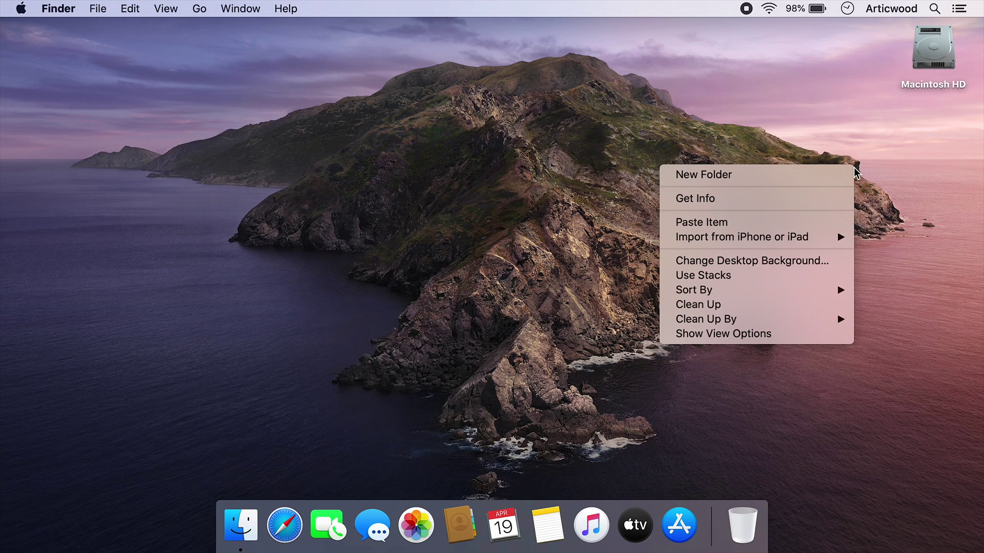
pyautogui.click(813, 178)
pyautogui.click(812, 178)
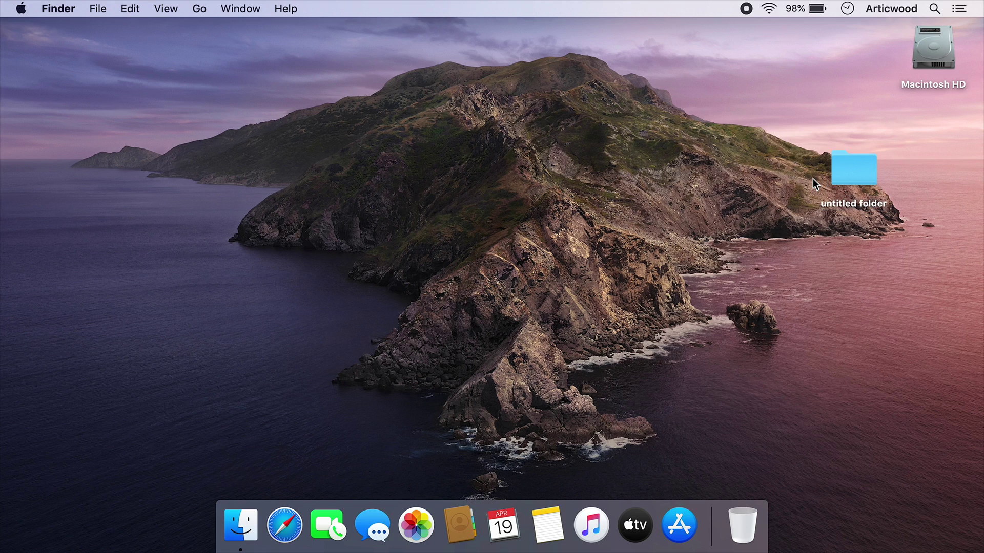
pyautogui.click(859, 207)
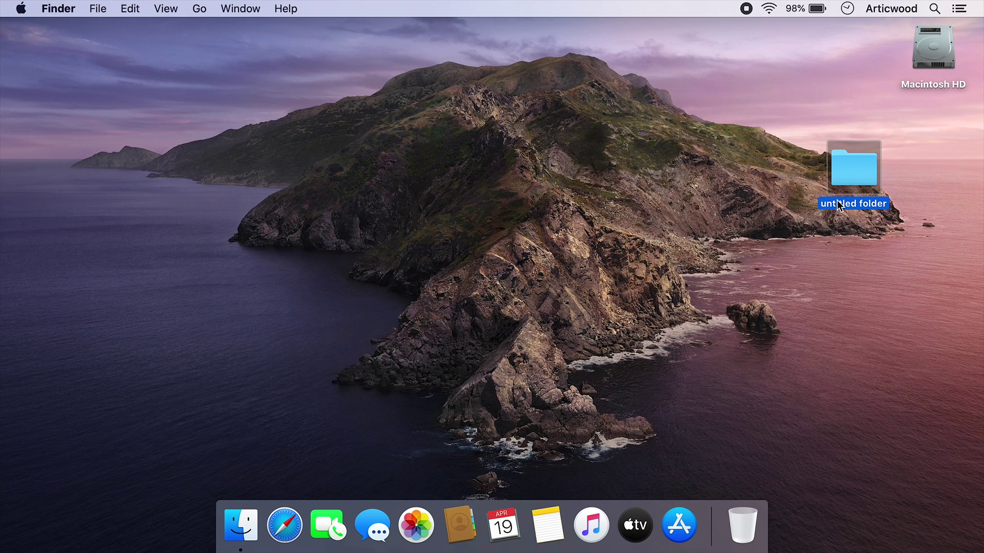
pyautogui.rightClick(837, 199)
pyautogui.click(750, 164)
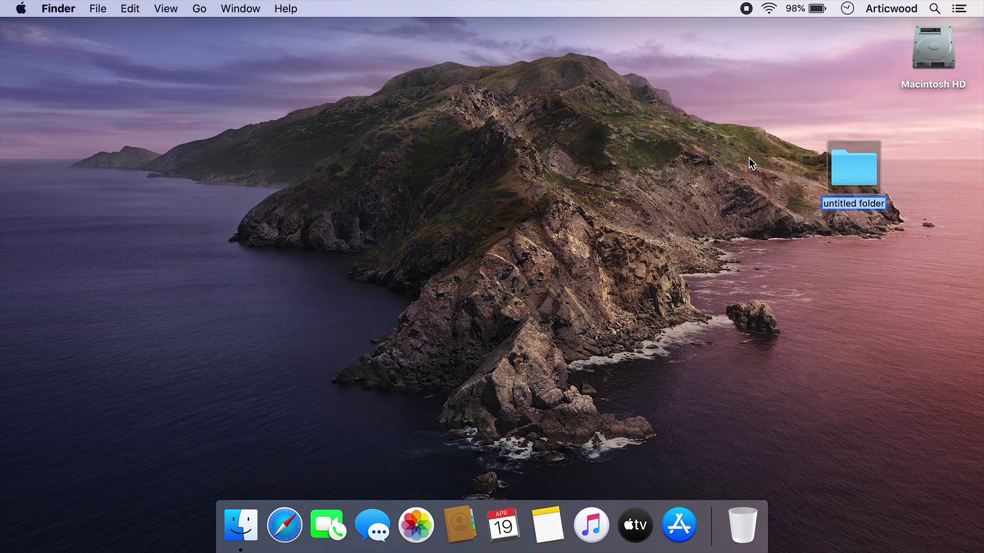
pyautogui.write('Demo')
pyautogui.click(736, 194)
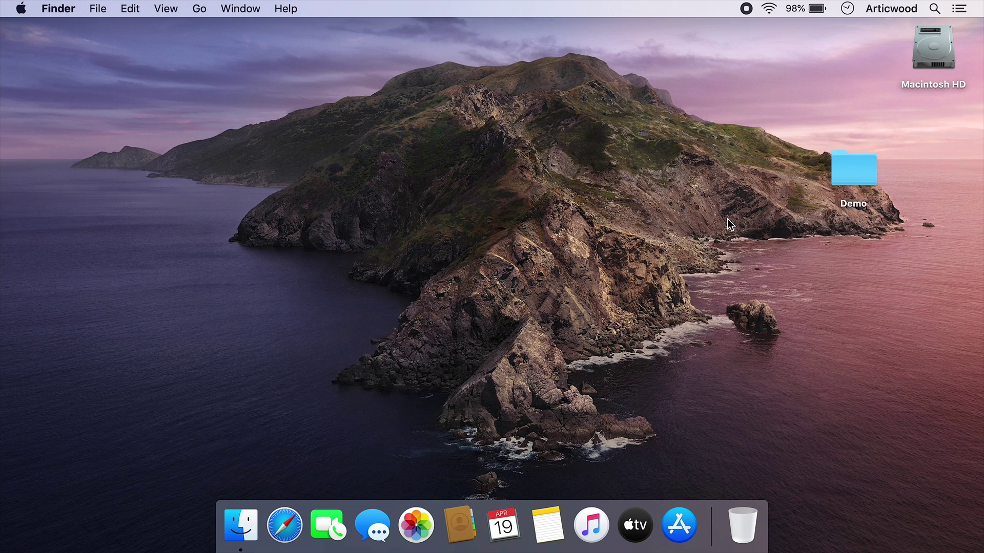
# Move the Demo folder to a different spot on the desktop, and sort the desktop items by name.
pyautogui.moveTo(847, 177); pyautogui.dragTo(799, 162)
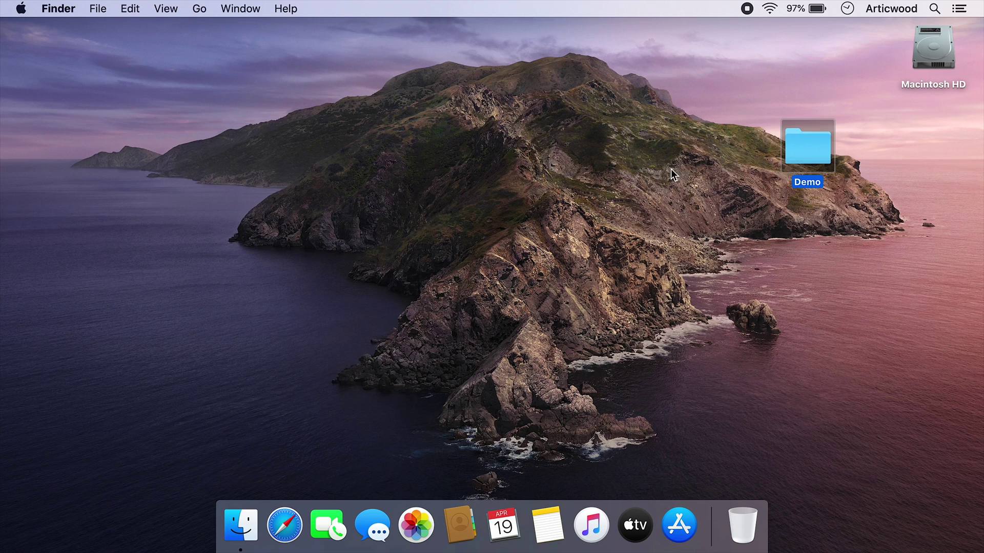
pyautogui.rightClick(670, 170)
pyautogui.moveTo(722, 293)
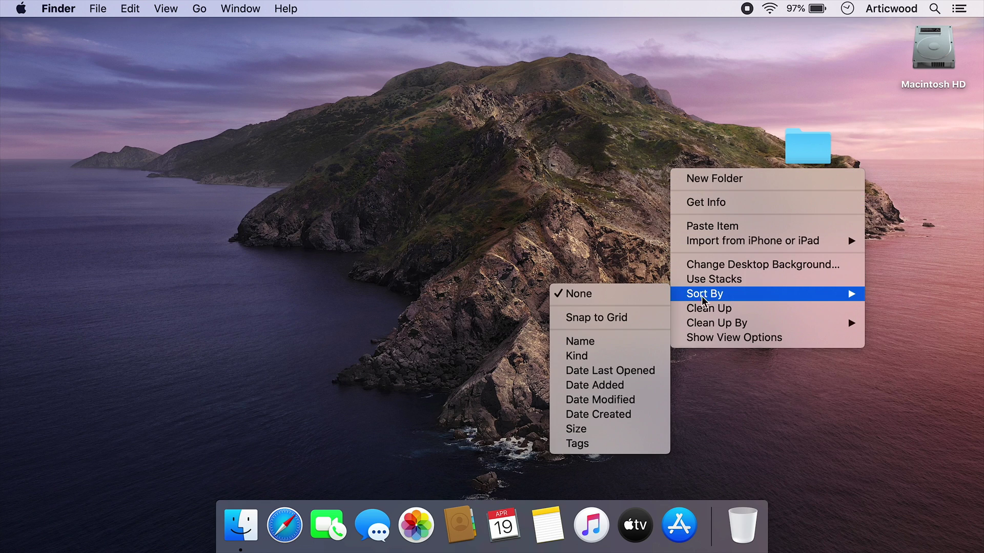
pyautogui.click(610, 342)
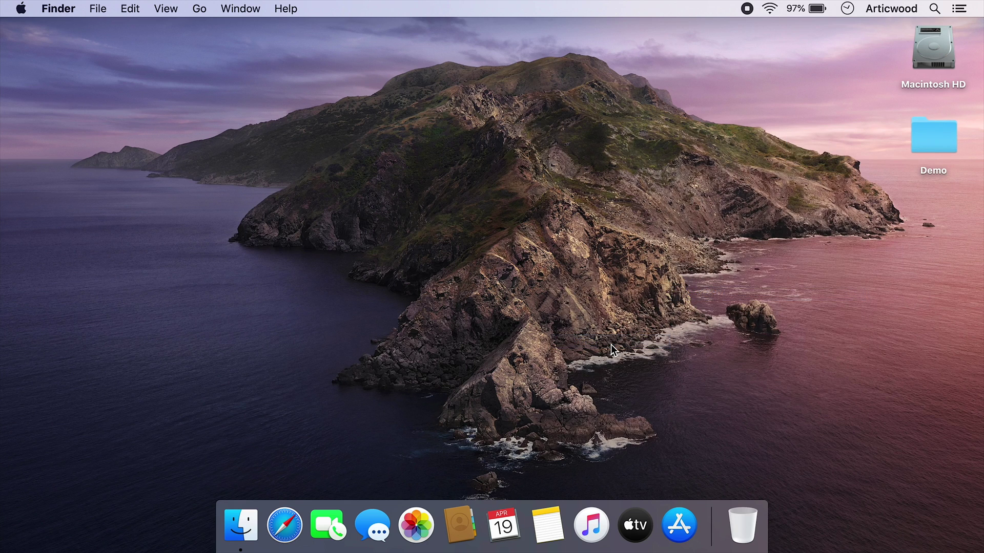
# Move the Demo folder from the desktop to the Bin.
pyautogui.click(926, 134)
pyautogui.rightClick(925, 134)
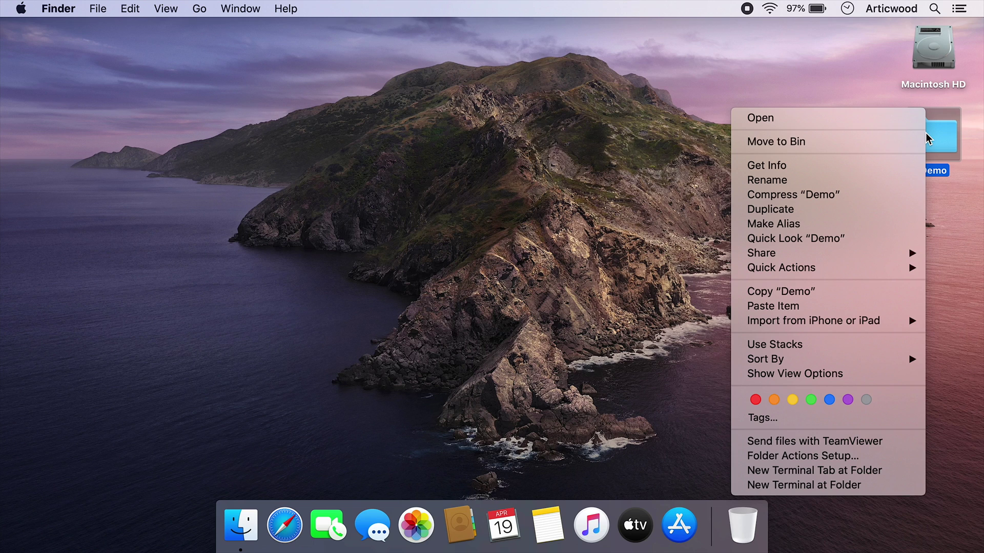
pyautogui.click(872, 143)
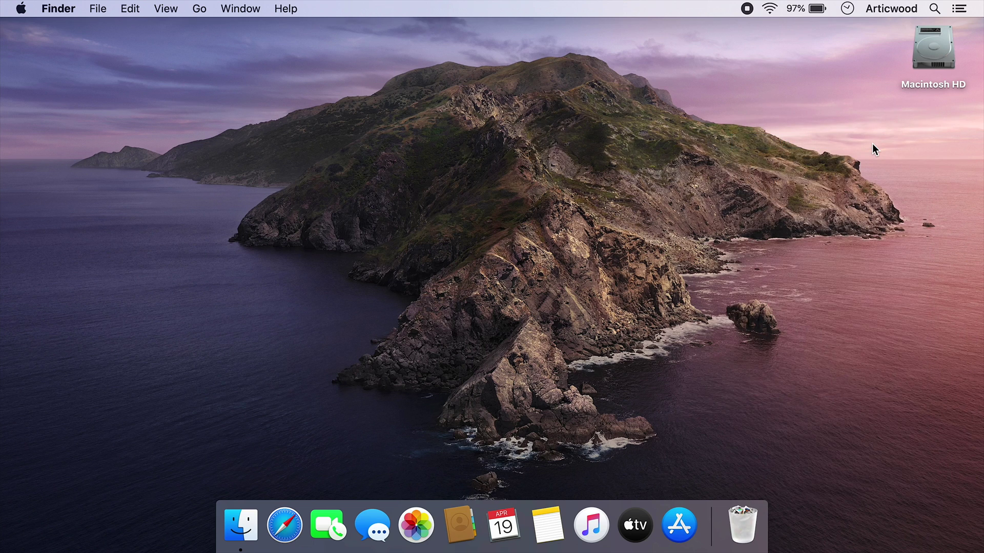
# Put the Demo folder back from the Bin to its original location and close the Finder window.
pyautogui.click(740, 515)
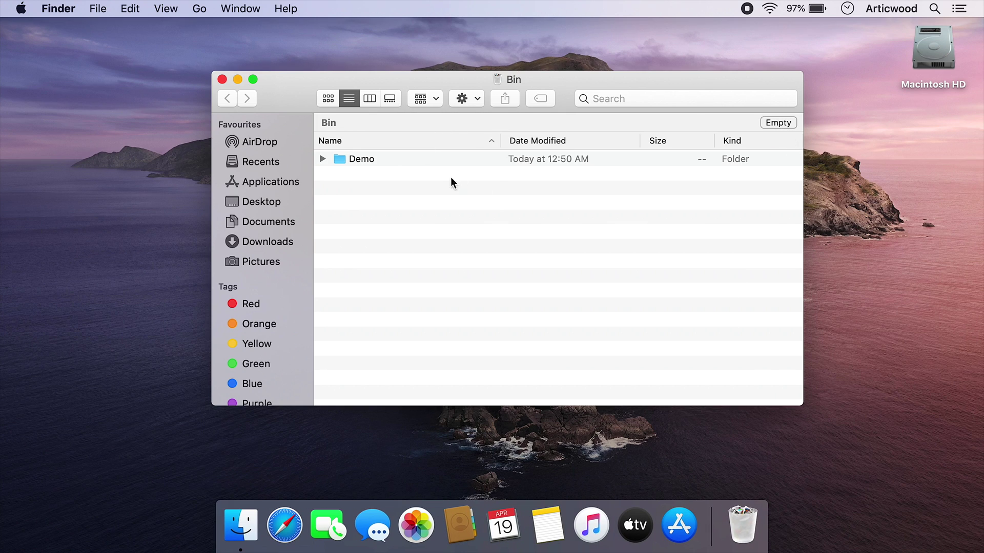
pyautogui.click(377, 159)
pyautogui.rightClick(377, 159)
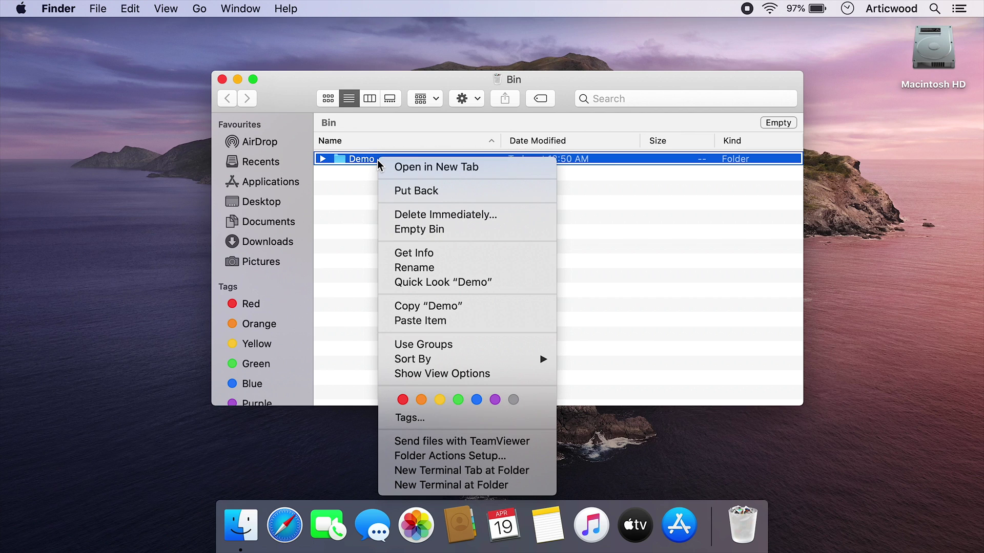
pyautogui.click(444, 187)
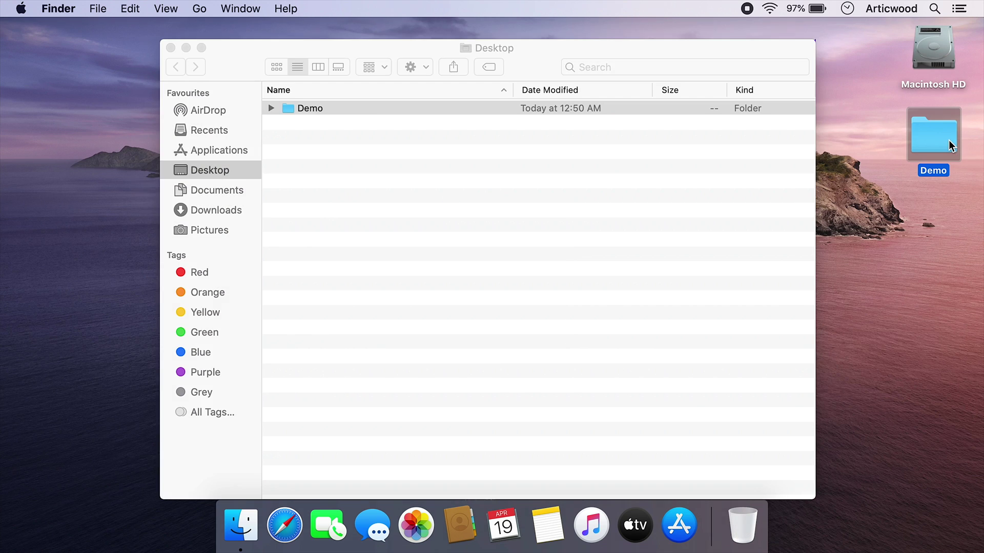
pyautogui.click(168, 47)
# Show the Downloads folder in a new Finder window and paste a copy of the desktop's Demo folder into it.
pyautogui.press('super+n')
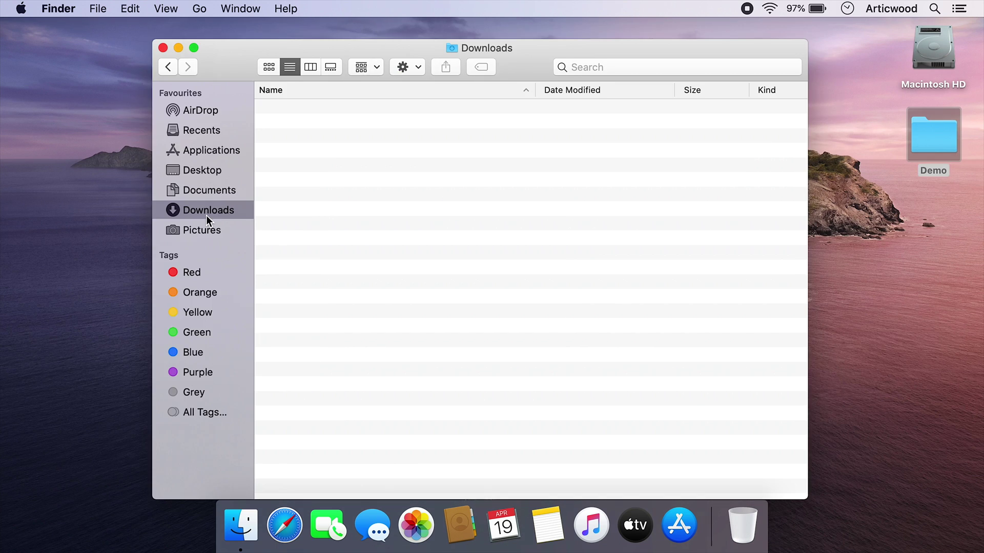
pyautogui.rightClick(933, 135)
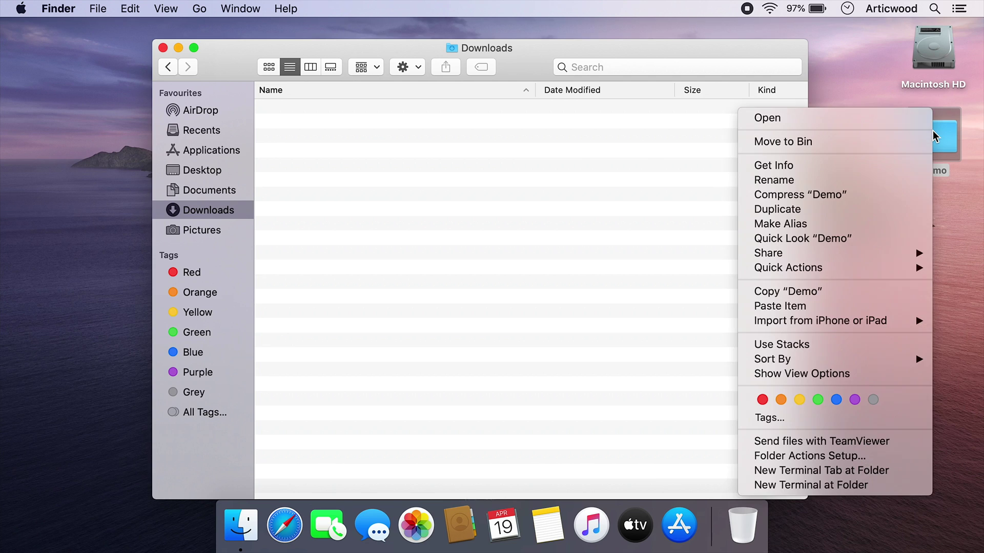
pyautogui.click(769, 291)
pyautogui.rightClick(509, 220)
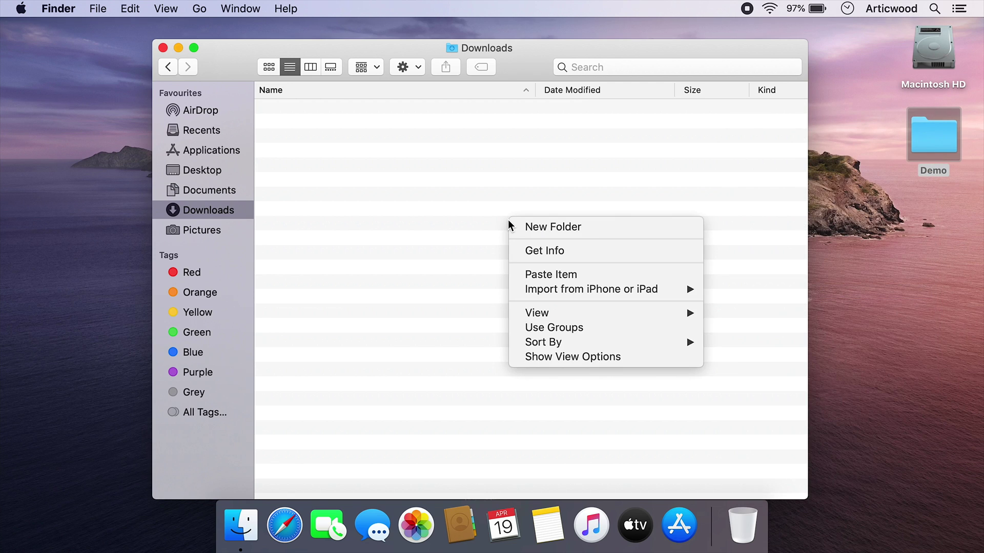
pyautogui.click(542, 272)
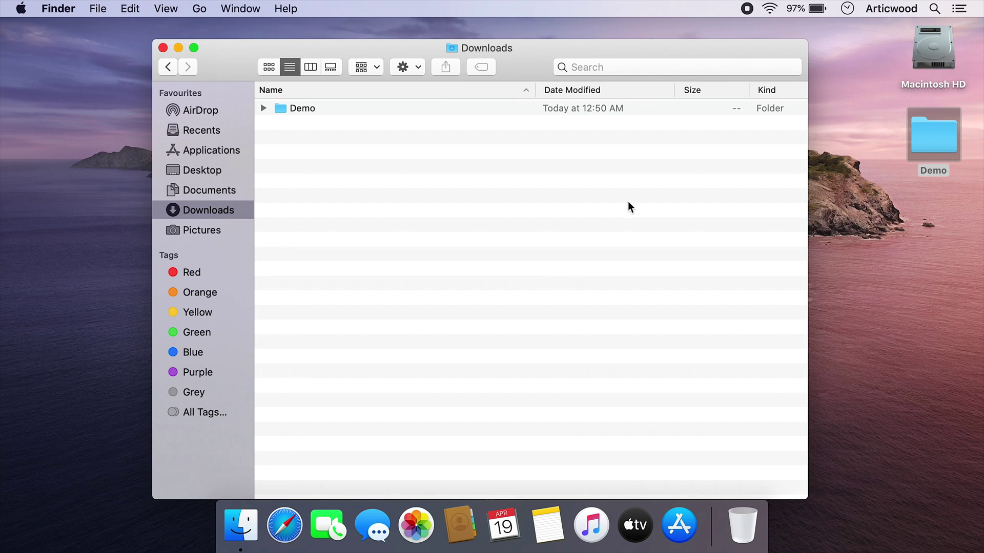
# Move the Demo copy in Downloads to the Bin and empty the Bin.
pyautogui.click(406, 109)
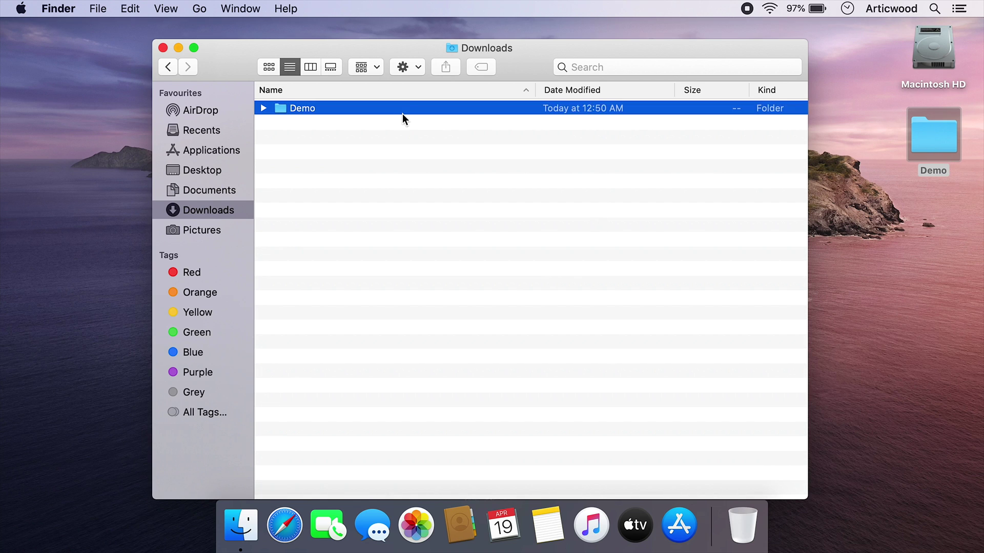
pyautogui.rightClick(403, 109)
pyautogui.click(410, 139)
pyautogui.rightClick(744, 530)
pyautogui.click(762, 437)
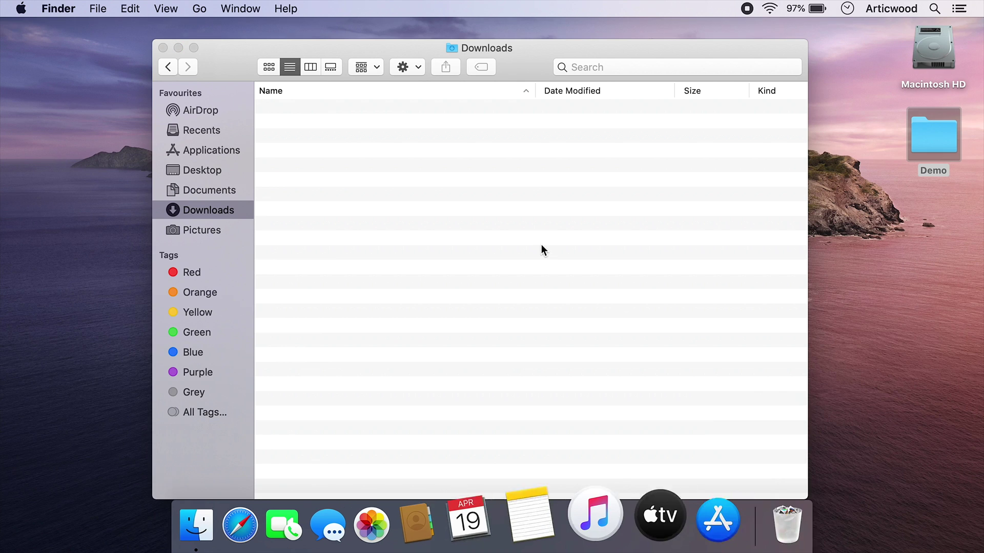
pyautogui.press('Return')
# Move the Demo folder from the desktop into Downloads with Copy and Move Item Here instead of pasting a duplicate.
pyautogui.rightClick(920, 145)
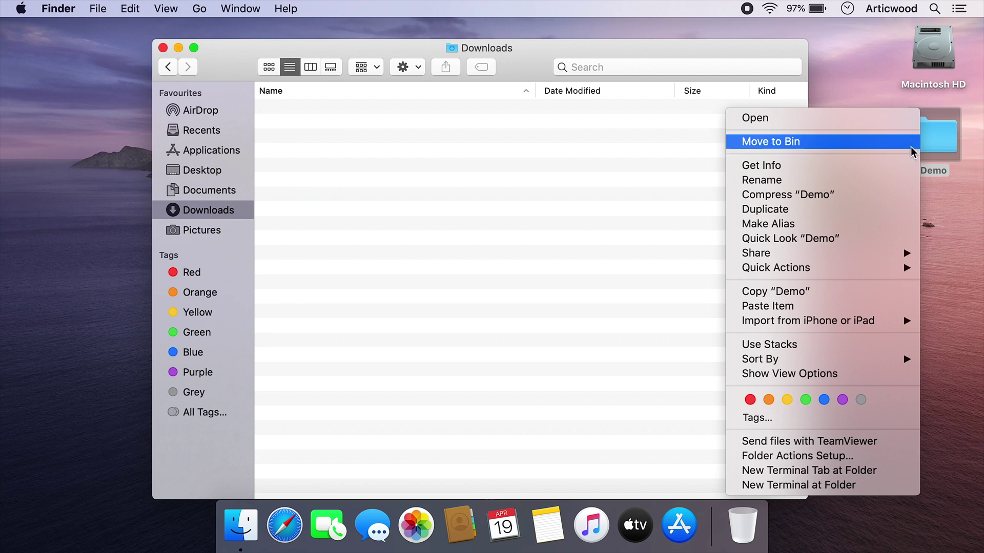
pyautogui.click(783, 291)
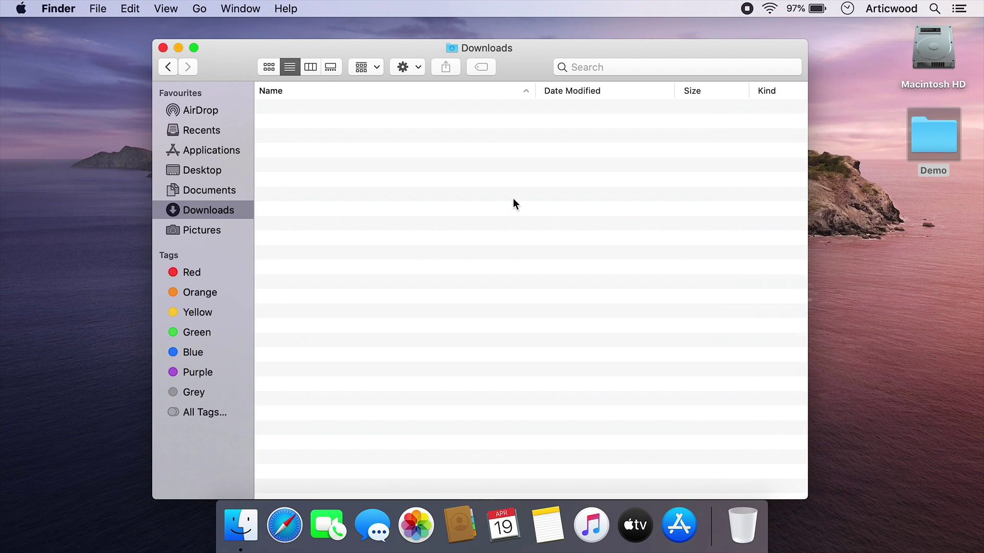
pyautogui.rightClick(515, 203)
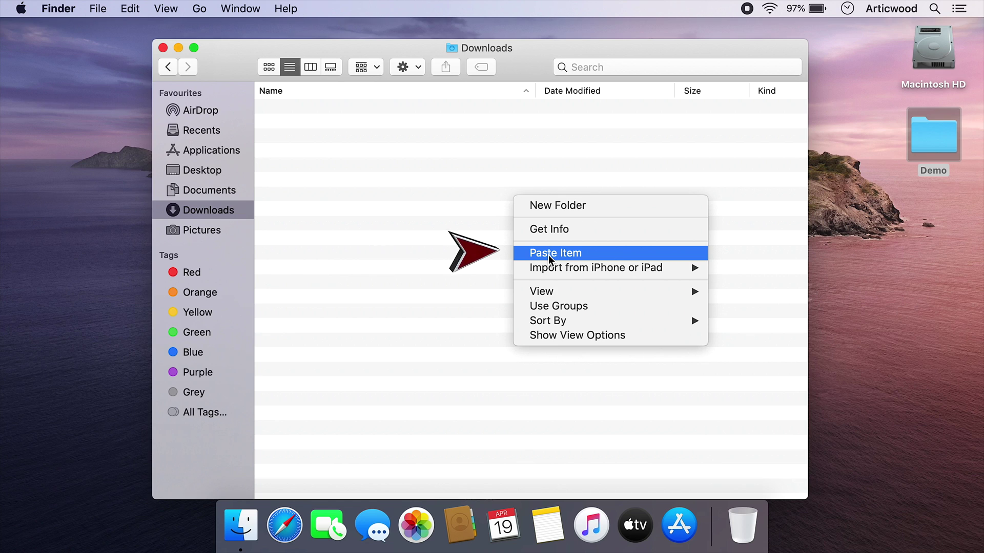
pyautogui.press('alt')
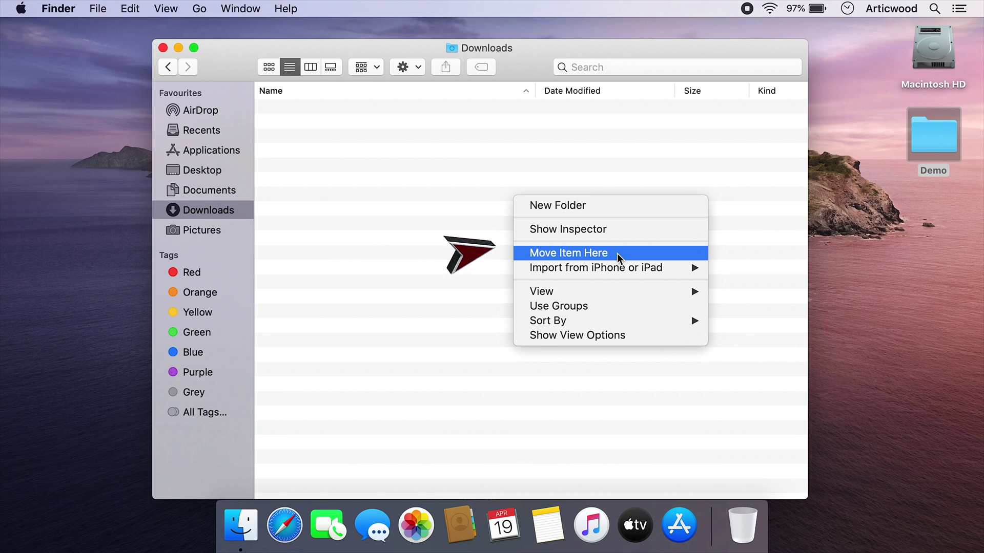
pyautogui.keyDown('alt'); pyautogui.click(617, 254); pyautogui.keyUp('alt')
# Move the Demo folder from Downloads back to the desktop and close the Downloads window.
pyautogui.click(296, 108)
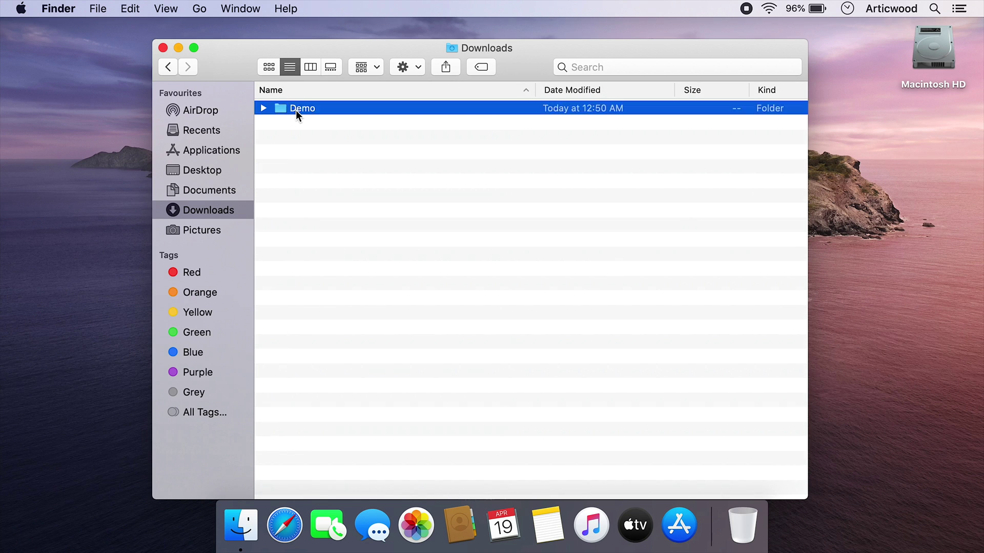
pyautogui.rightClick(296, 108)
pyautogui.click(333, 226)
pyautogui.rightClick(704, 157)
pyautogui.press('alt')
pyautogui.click(838, 214)
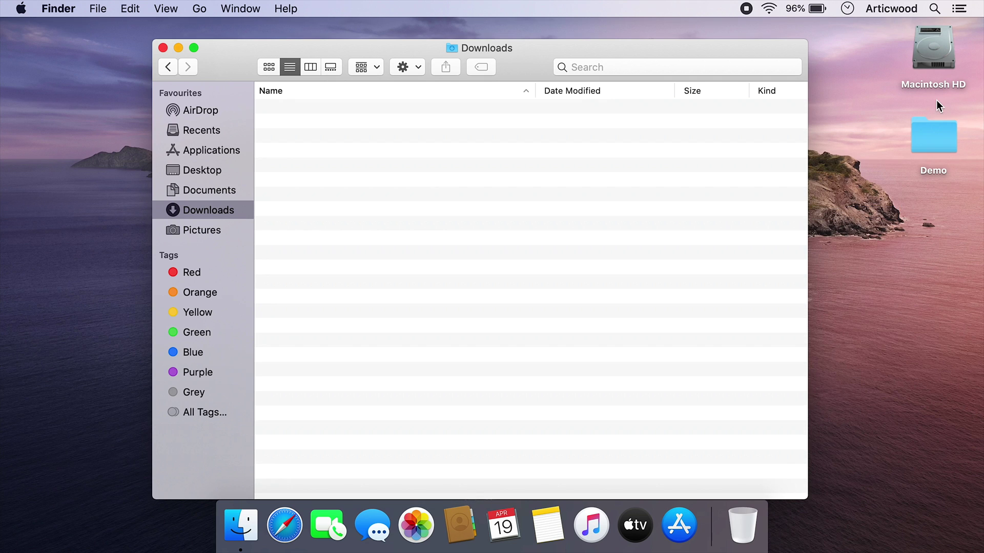
pyautogui.click(162, 47)
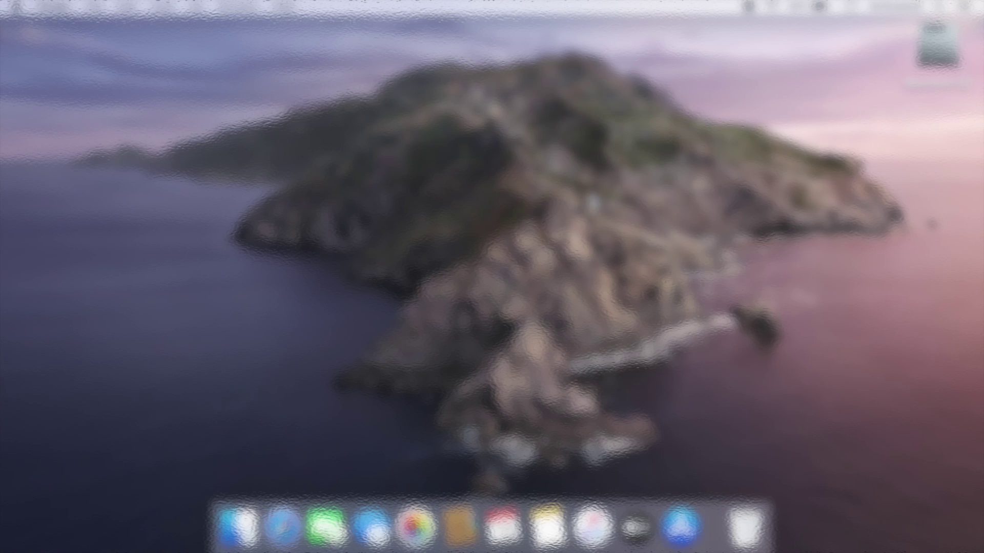